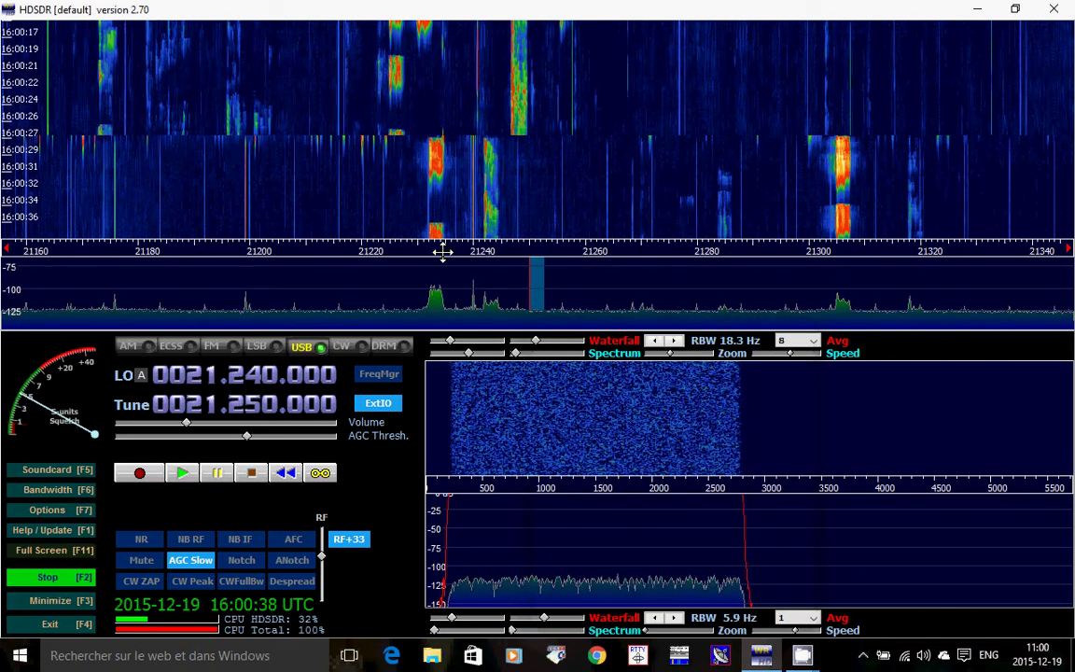
# Tune to the station near 21231 kHz and raise the HDSDR and system audio volume.
pyautogui.click(427, 224)
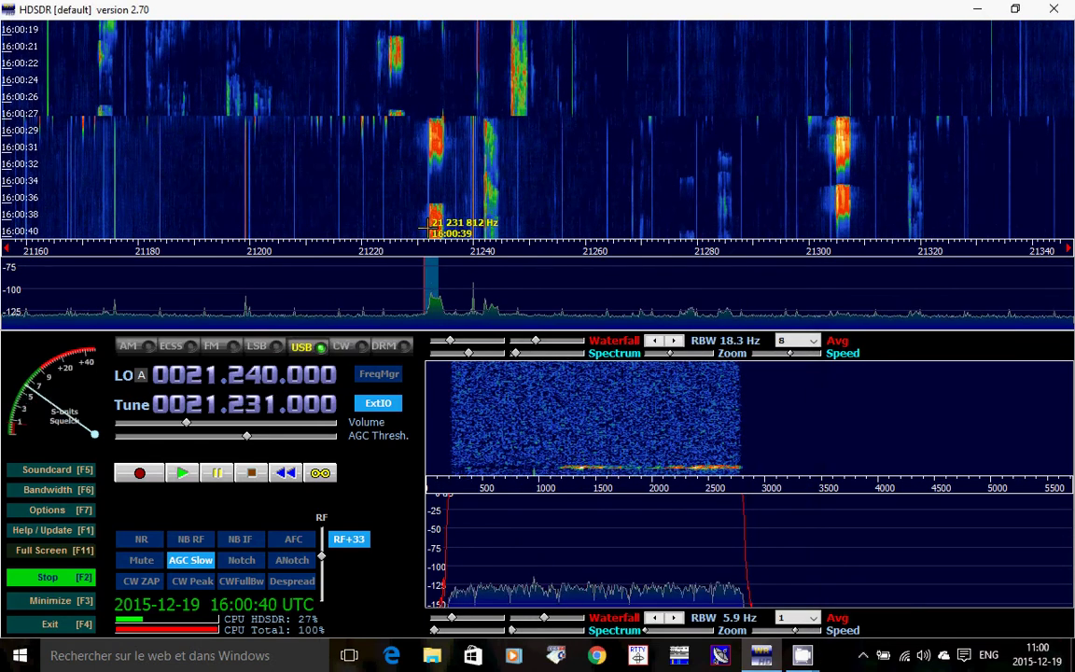
pyautogui.scroll(1, 427, 224)
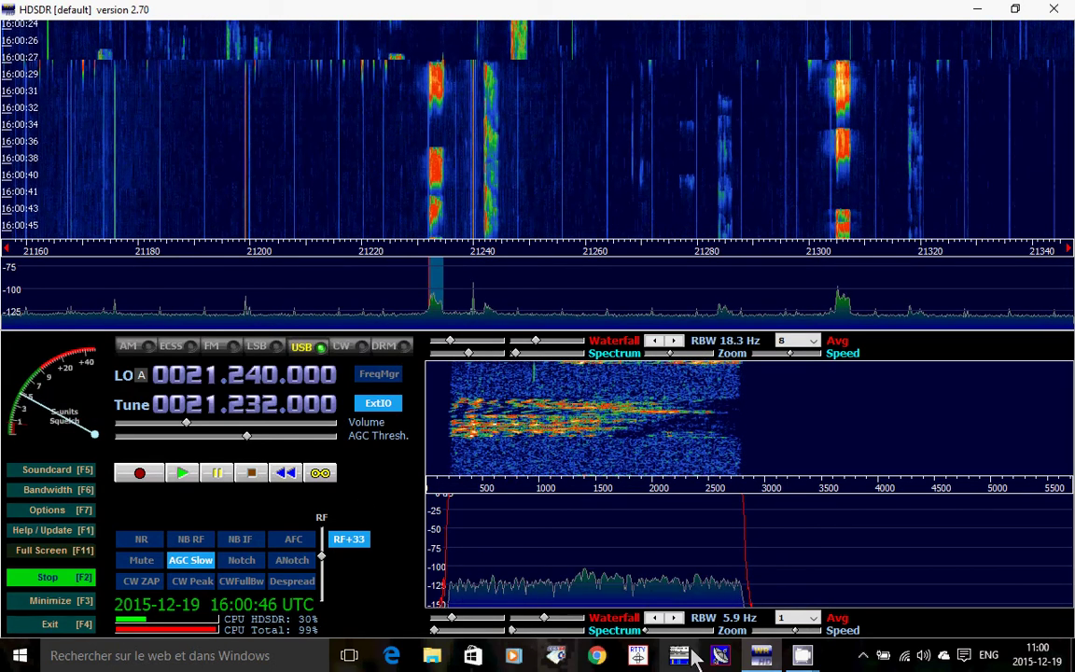
pyautogui.moveTo(802, 654)
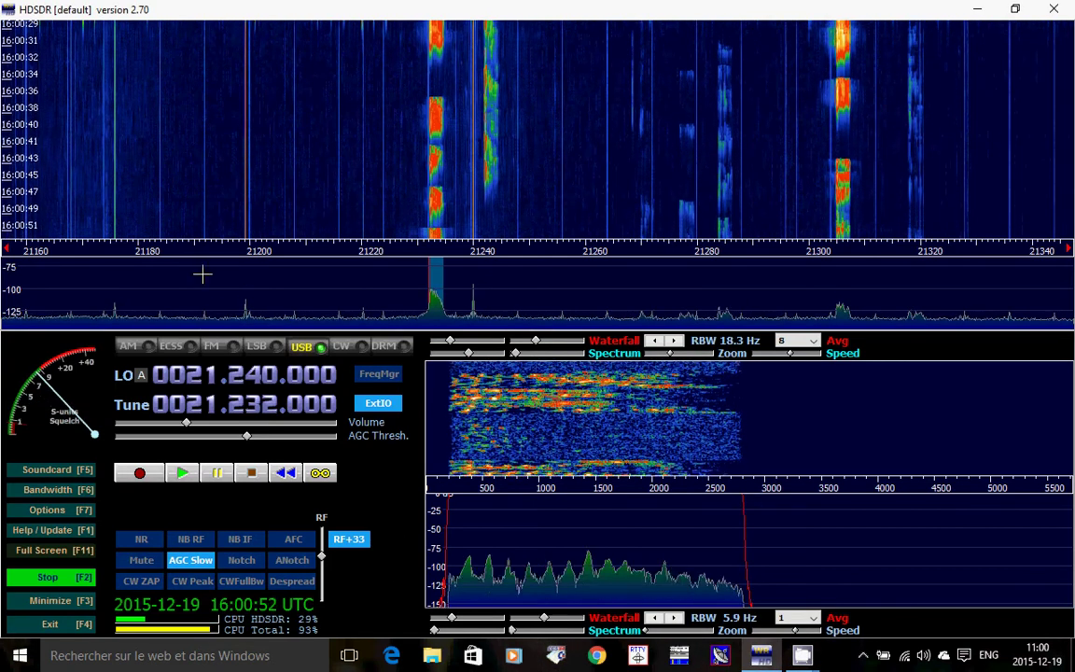
pyautogui.moveTo(187, 424); pyautogui.dragTo(199, 425)
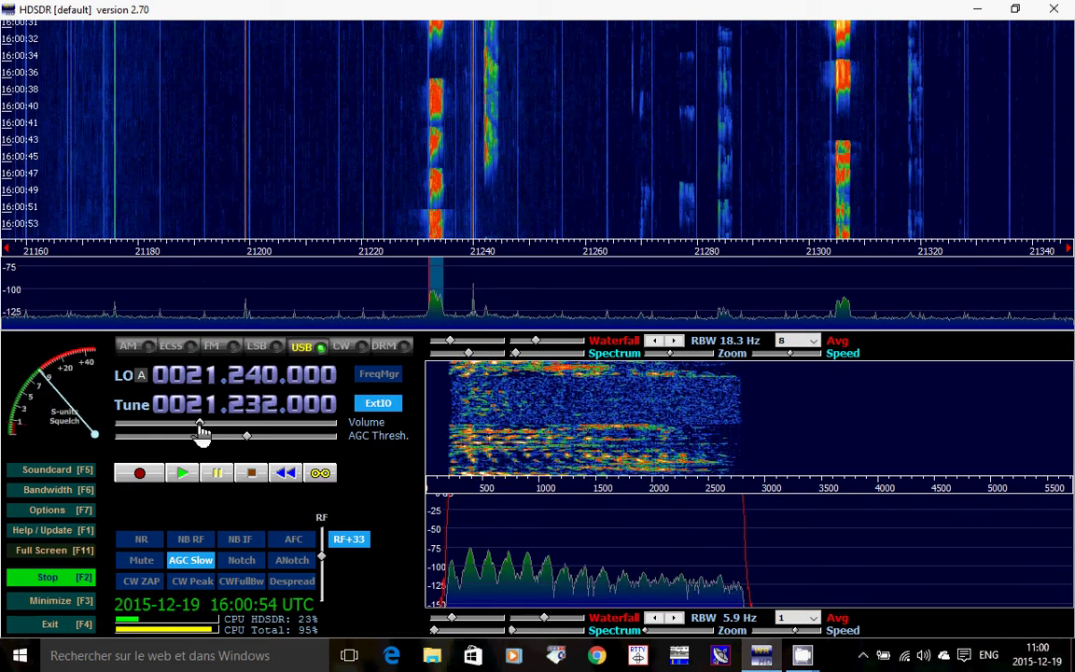
pyautogui.press('XF86AudioRaiseVolume')
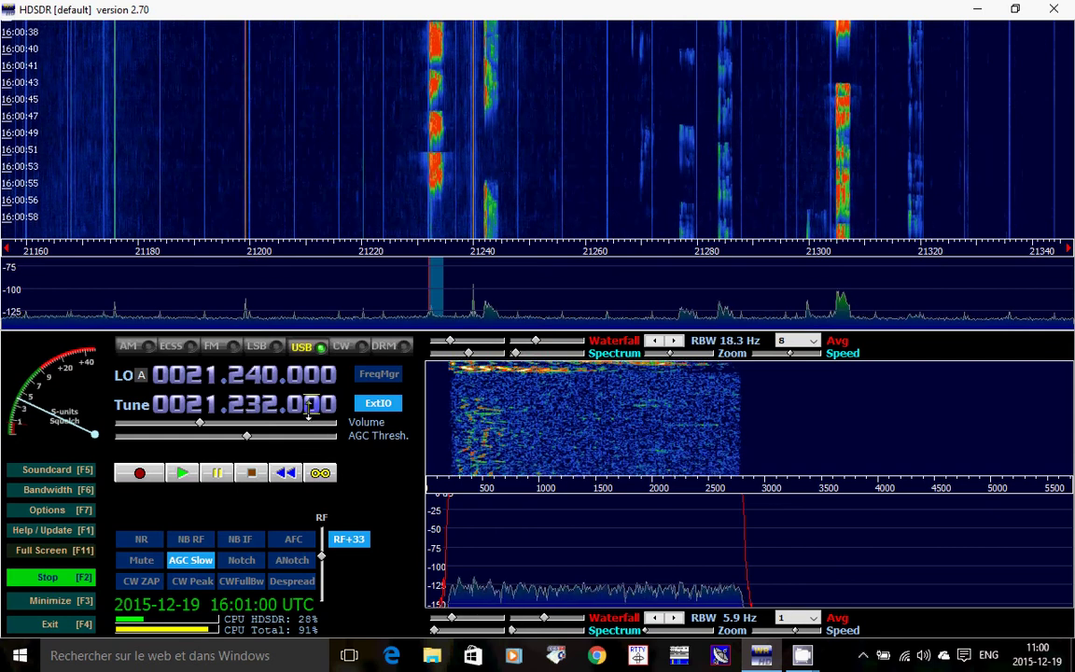
# Fine-tune the USB frequency down to 21.231.920 MHz.
pyautogui.scroll(-5, 309, 408)
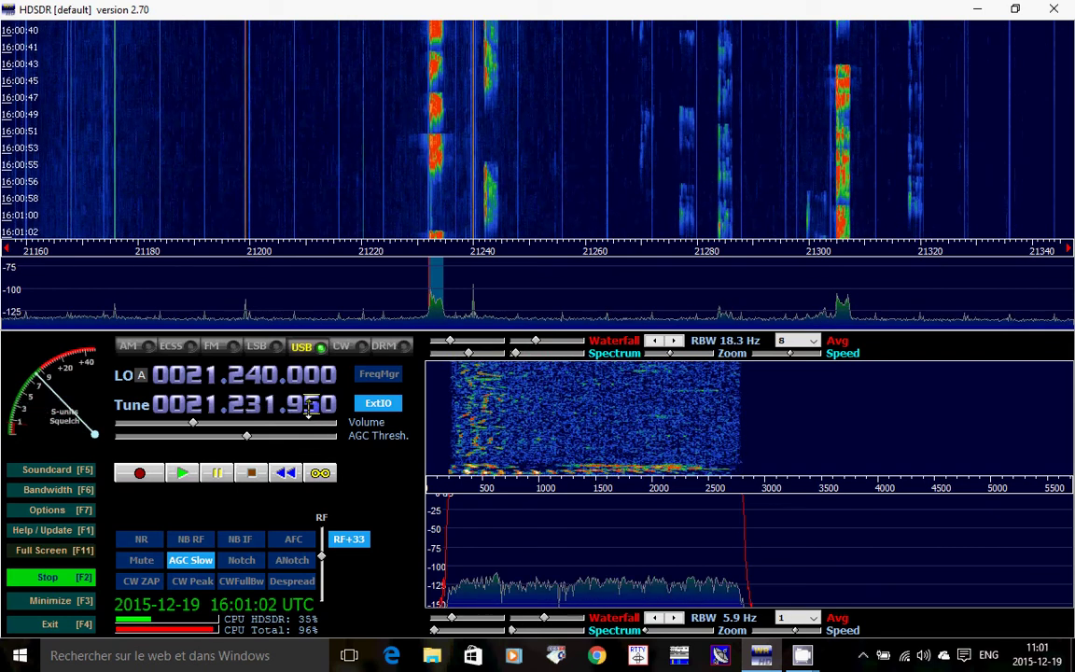
pyautogui.scroll(-1, 309, 409)
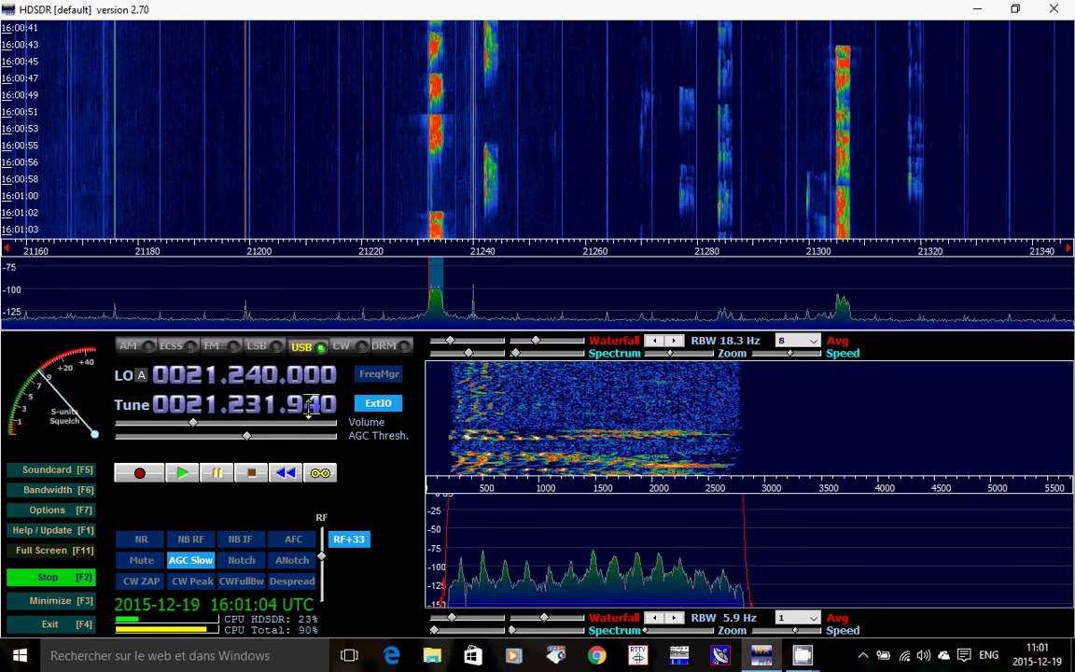
pyautogui.scroll(-2, 309, 408)
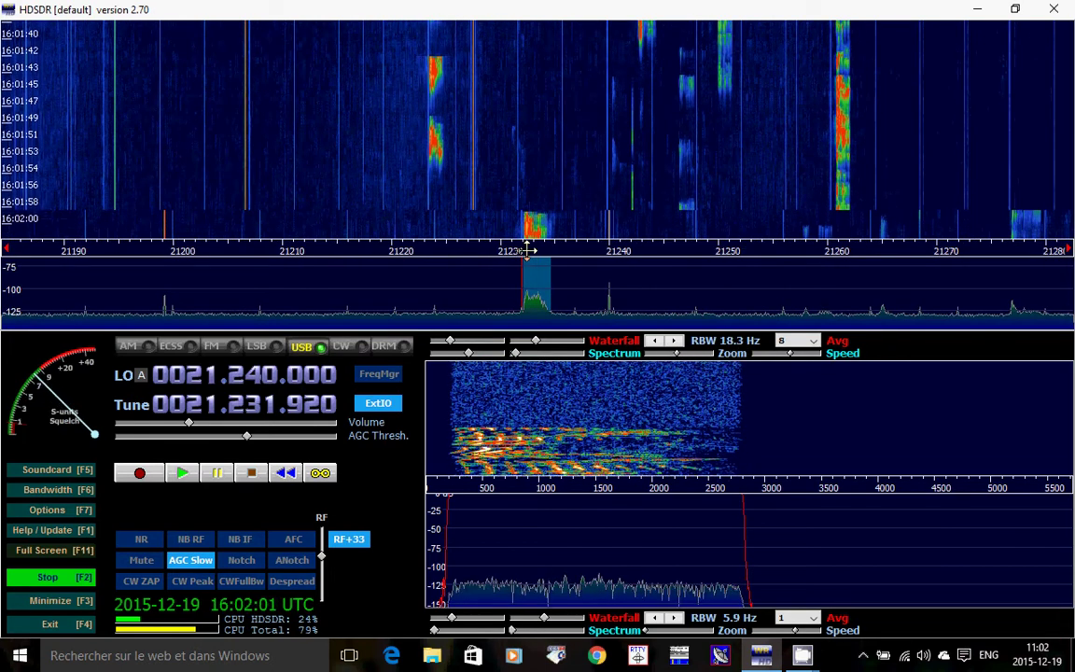
# Pan the waterfall to higher frequencies, spanning about 21230–21320 kHz.
pyautogui.moveTo(426, 251); pyautogui.dragTo(359, 259)
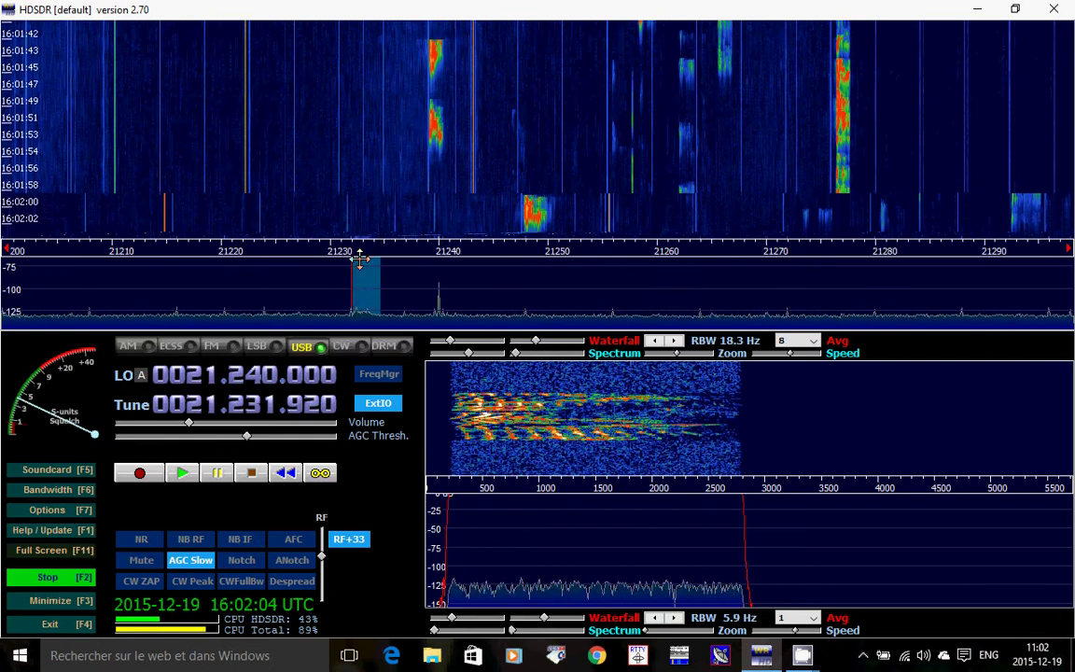
pyautogui.moveTo(200, 237); pyautogui.dragTo(69, 243)
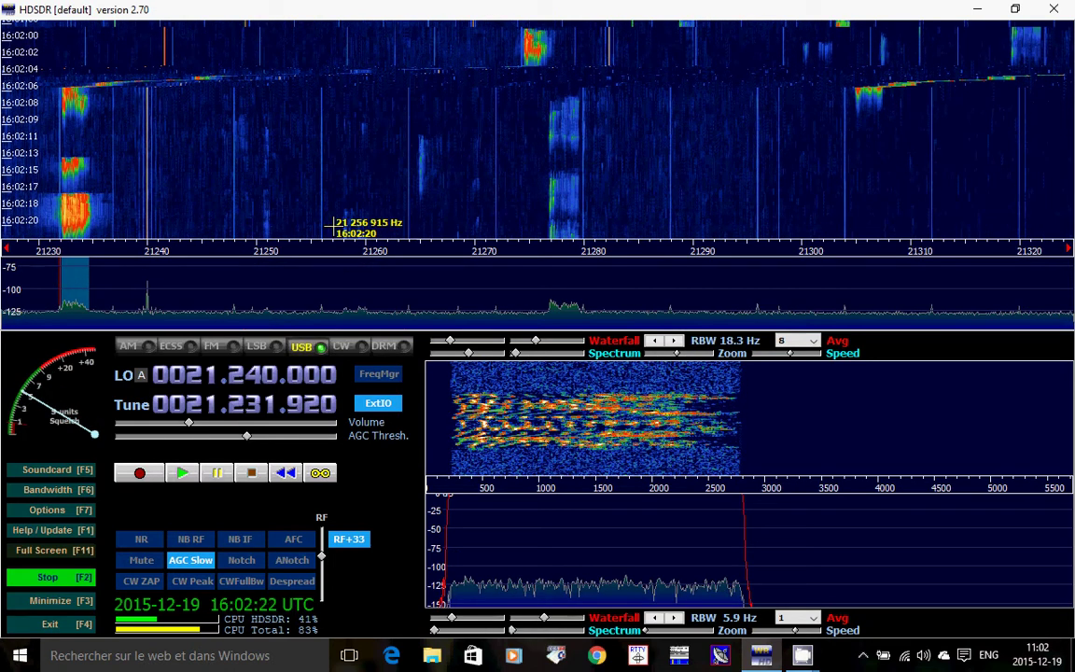
# Tune onto the 21258 kHz signal at 21.257.700 and raise the volume slightly.
pyautogui.click(341, 232)
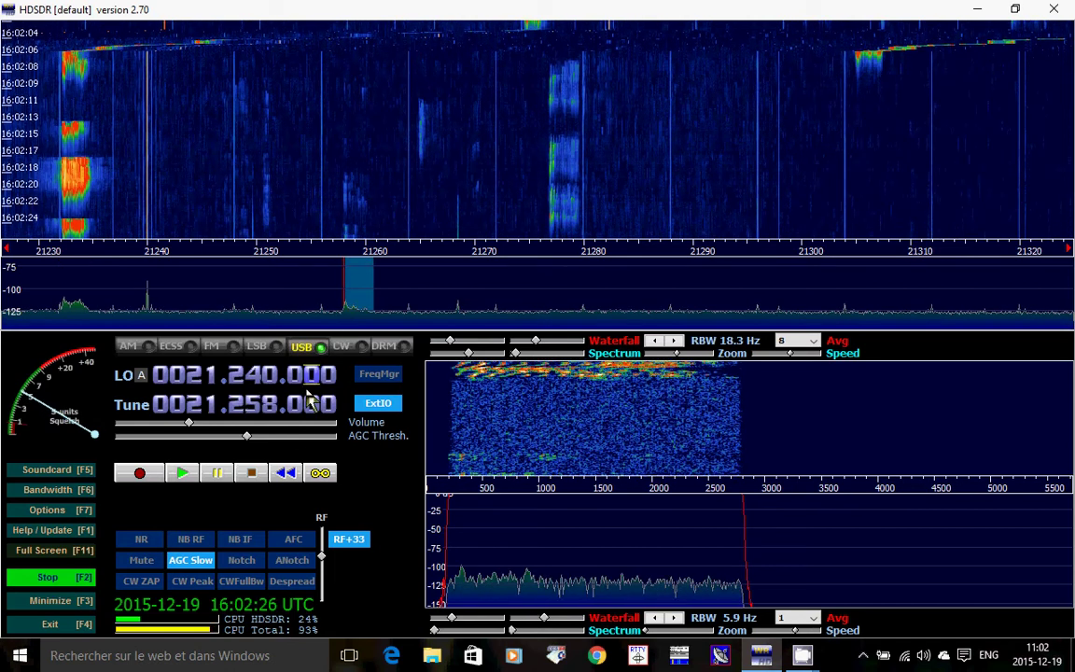
pyautogui.scroll(-3, 294, 406)
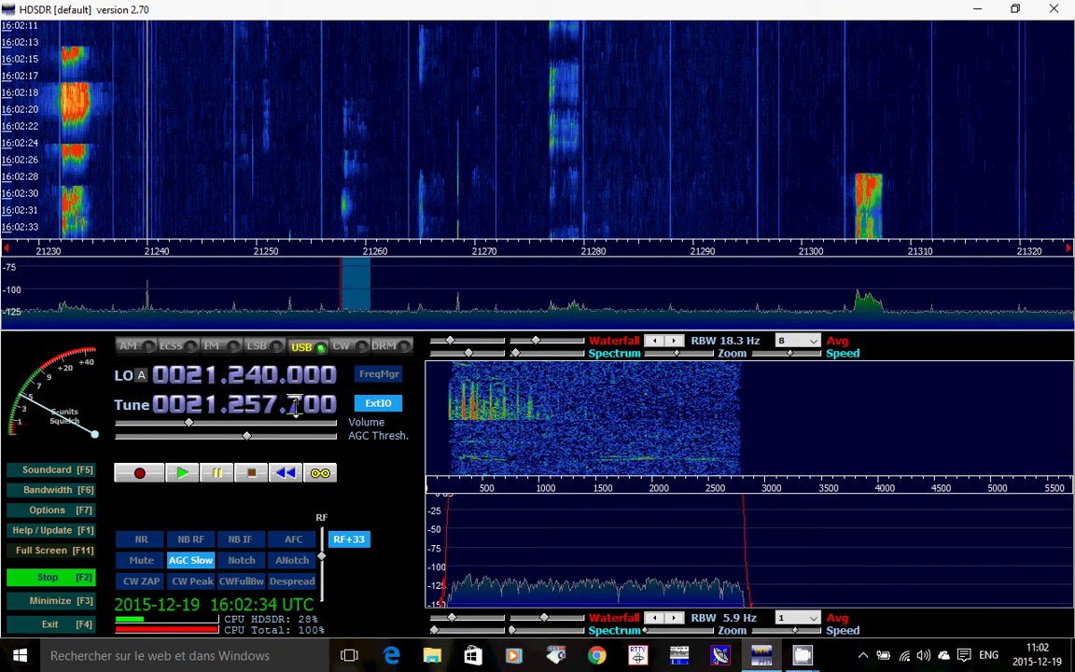
pyautogui.click(200, 423)
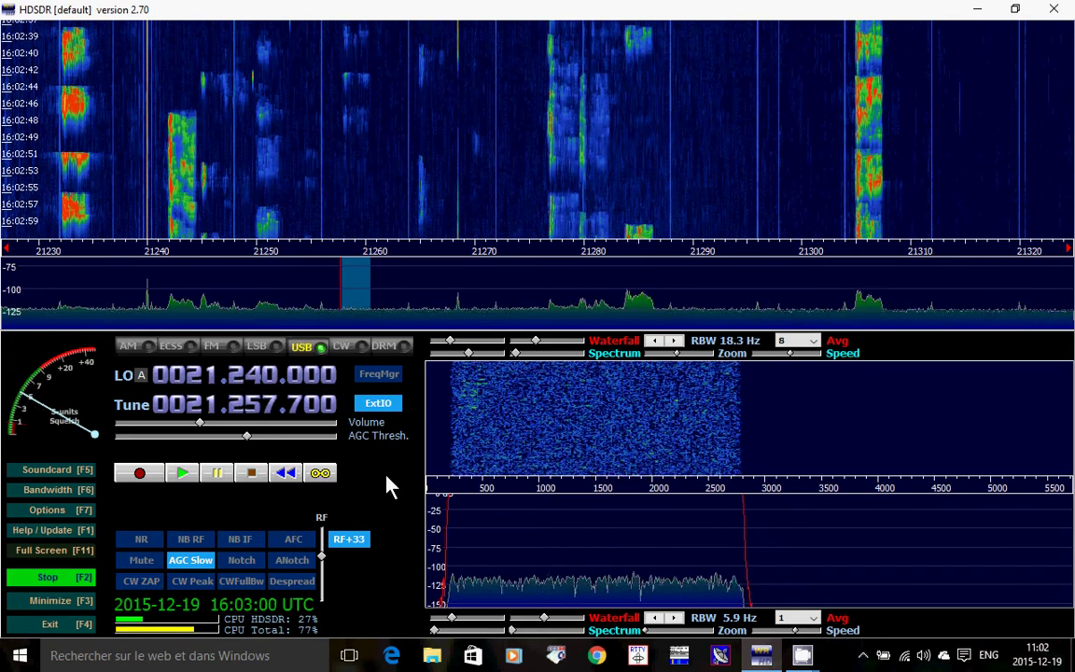
# Lower RF gain to RF+25 and retune to 21.249.700 MHz near 21250 kHz.
pyautogui.click(328, 570)
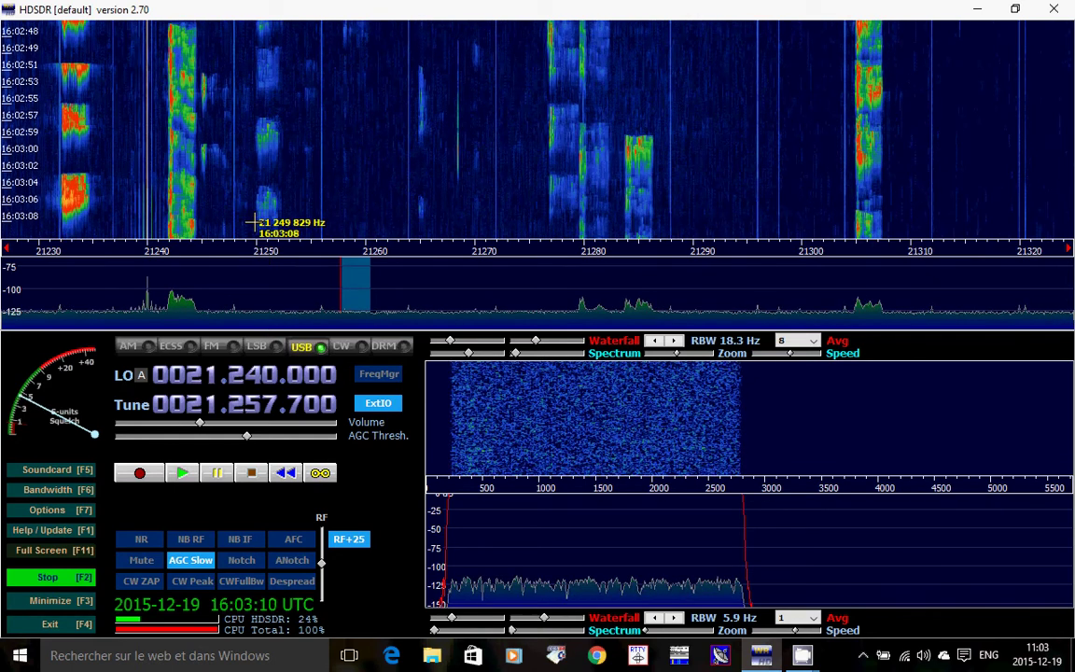
pyautogui.click(255, 222)
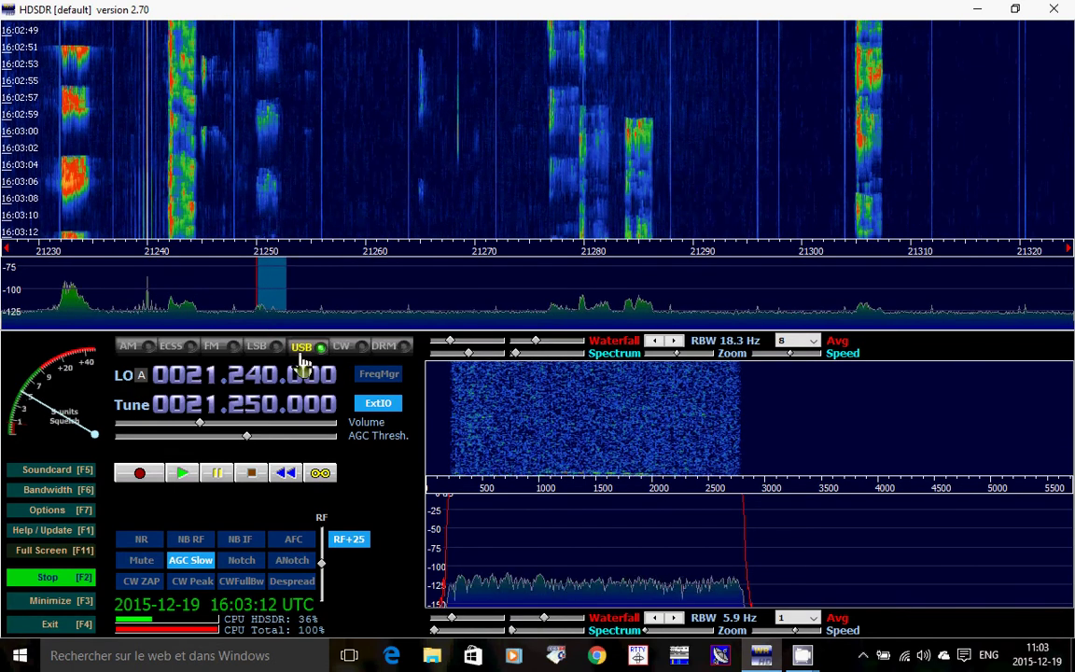
pyautogui.scroll(-5, 295, 406)
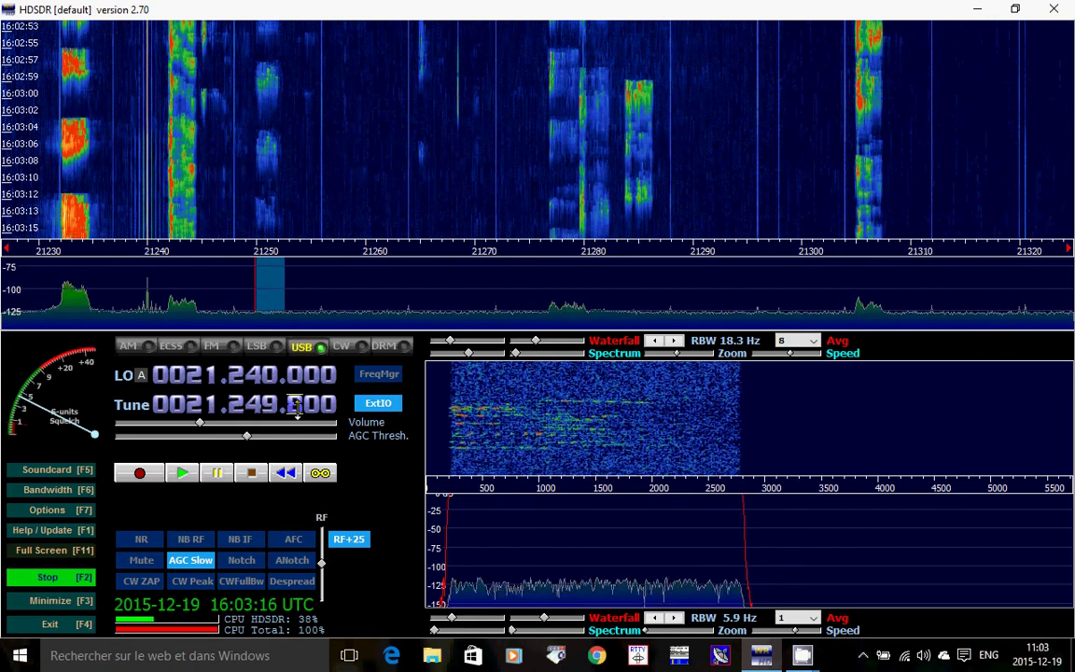
pyautogui.scroll(2, 295, 407)
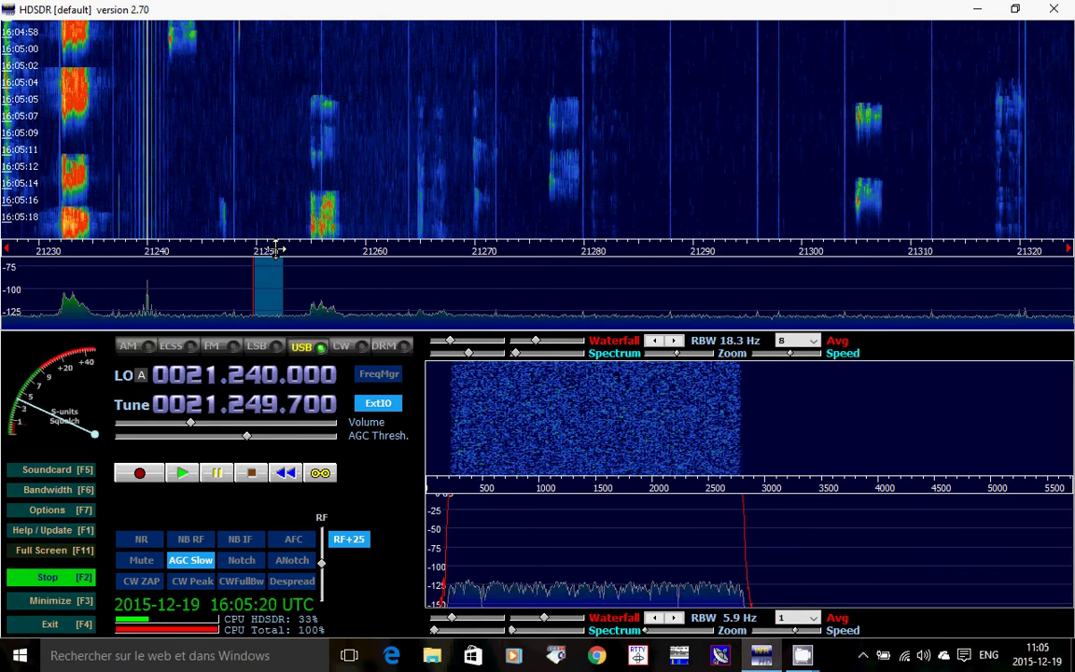
pyautogui.click(309, 222)
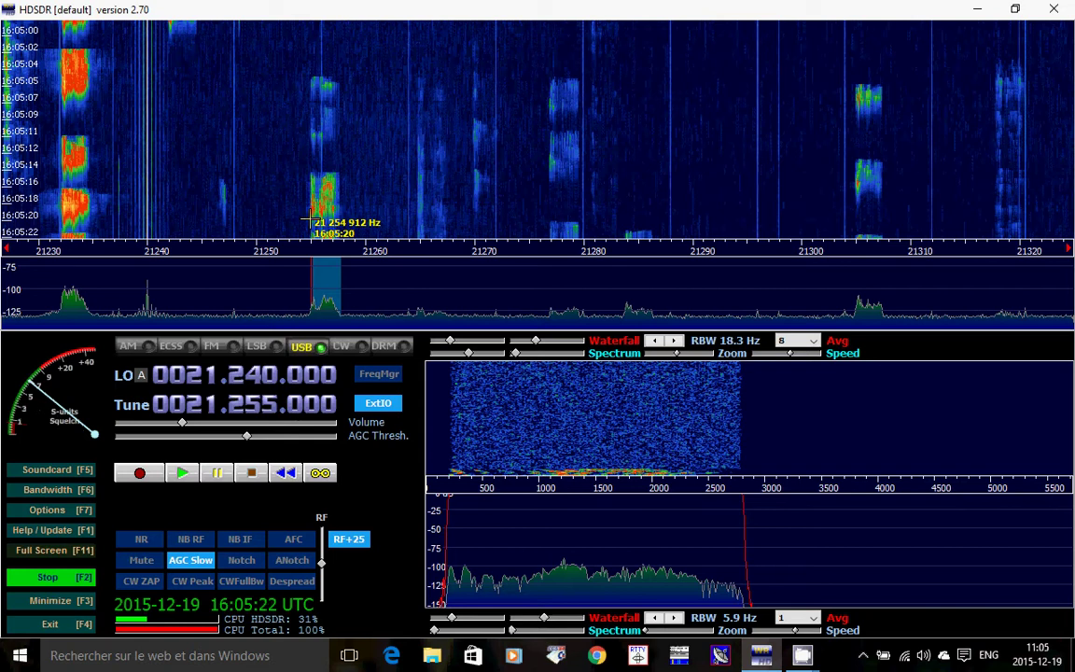
pyautogui.scroll(-1, 293, 411)
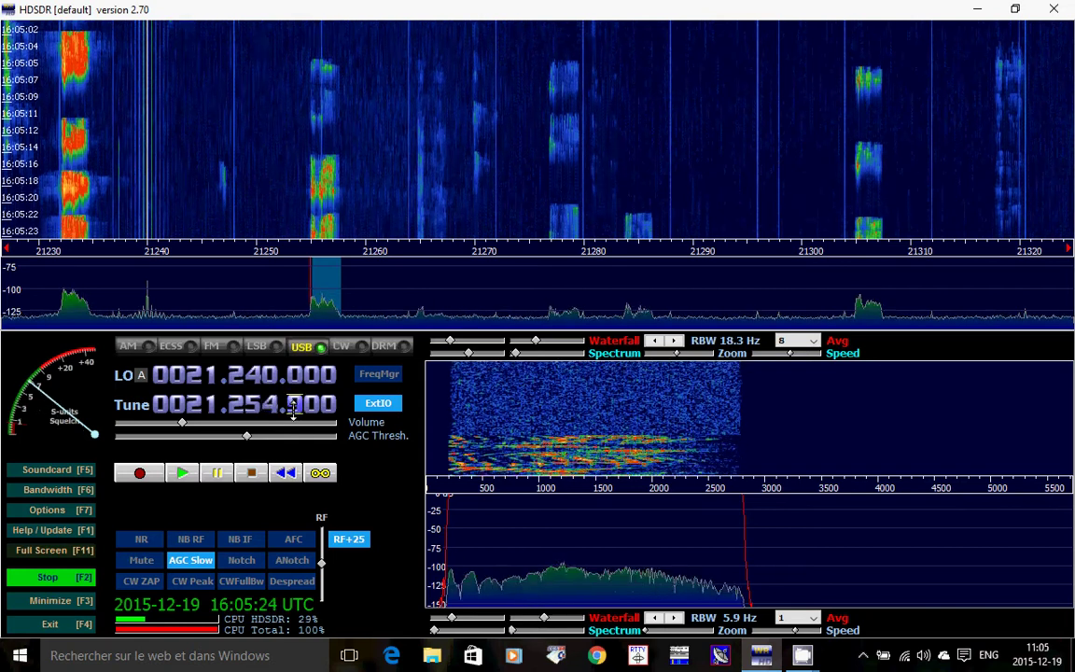
pyautogui.scroll(7, 293, 410)
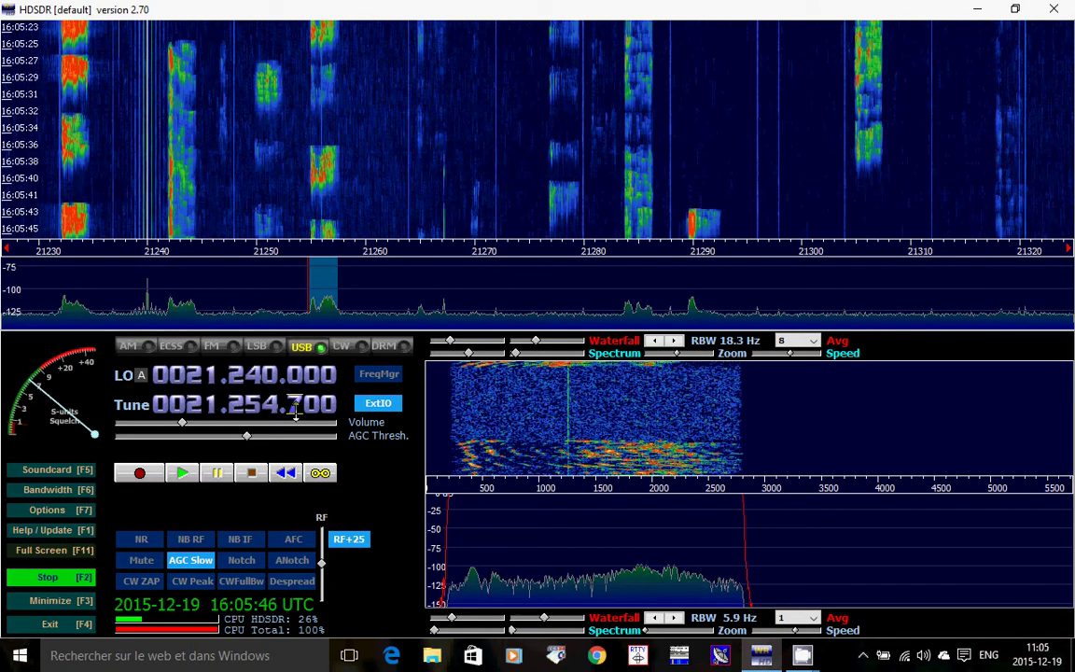
pyautogui.scroll(2, 294, 408)
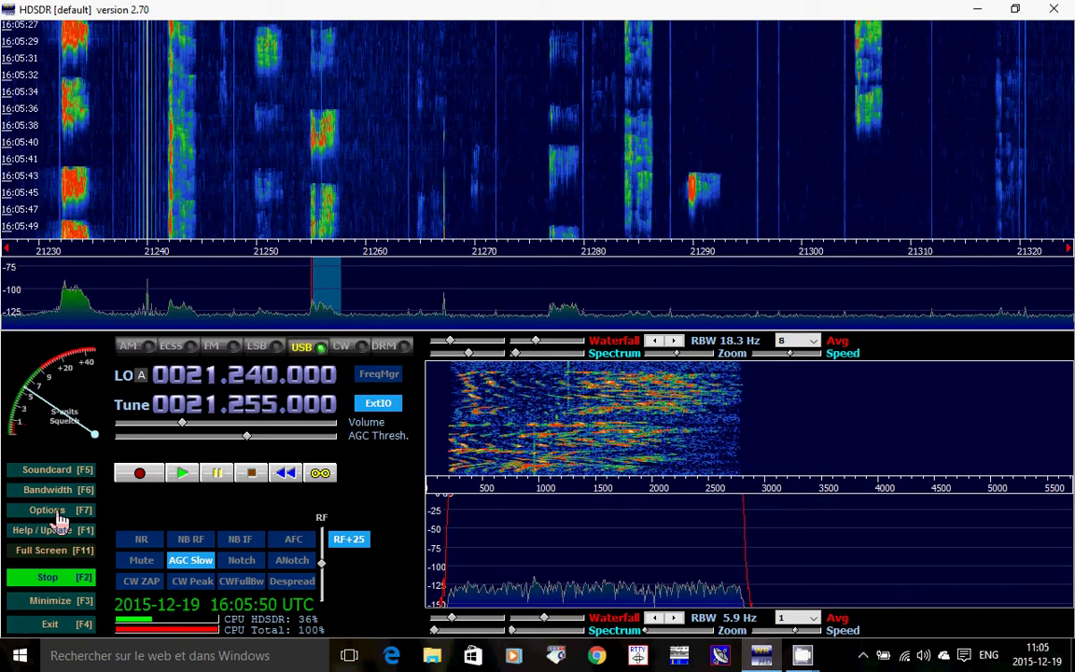
pyautogui.click(54, 512)
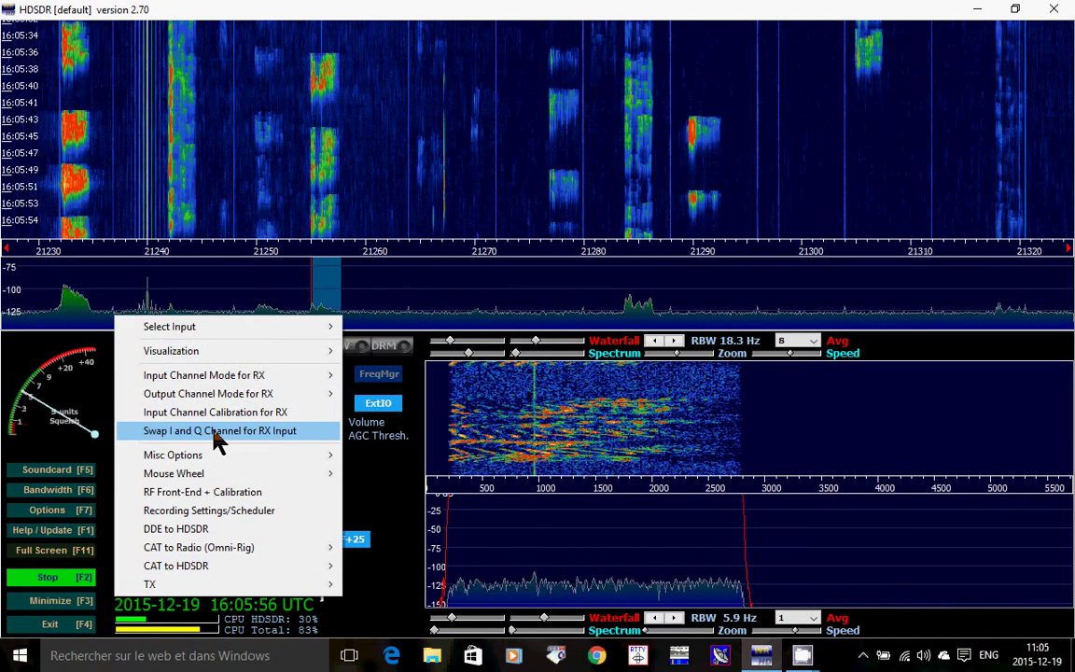
pyautogui.click(238, 494)
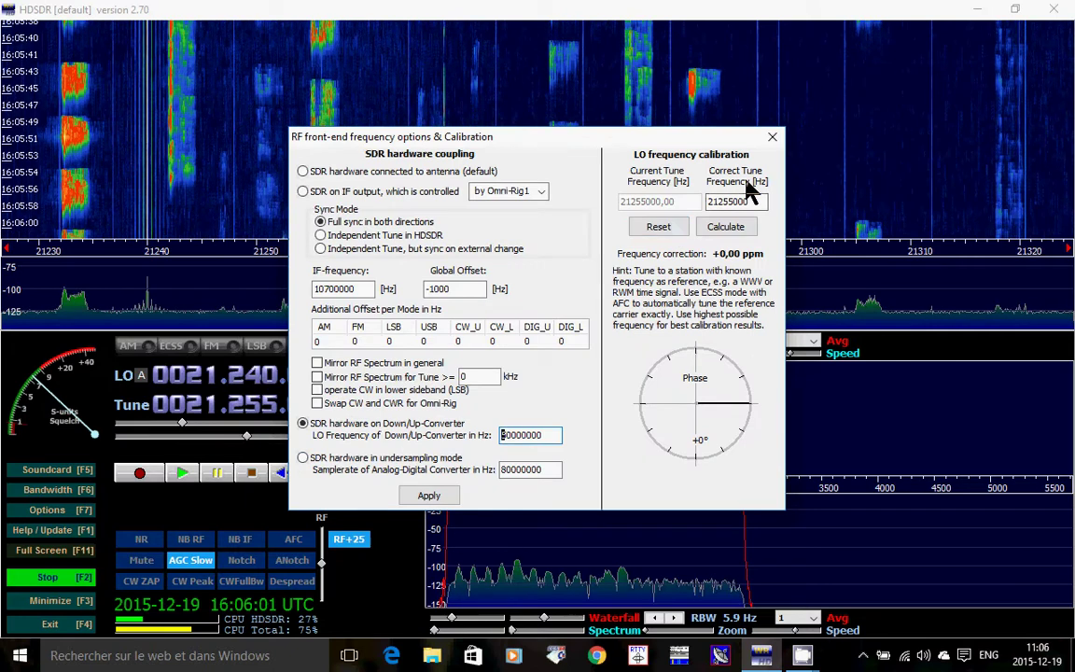
pyautogui.press('Escape')
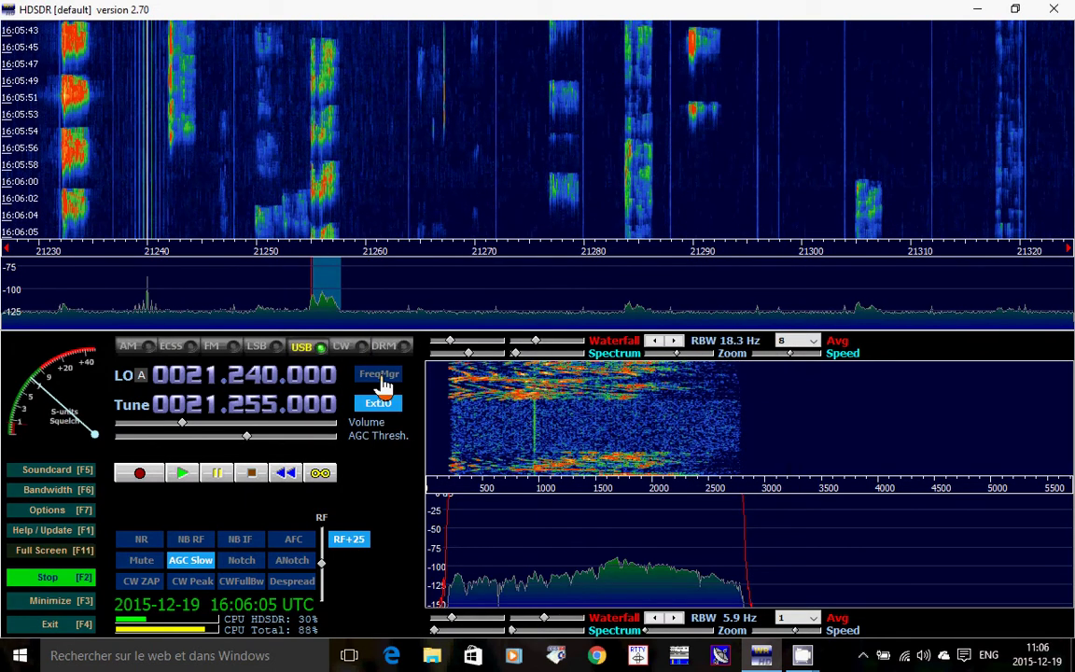
# In RTL Settings, step the Frequency Correction up and down, settling around 11 ppm.
pyautogui.click(381, 405)
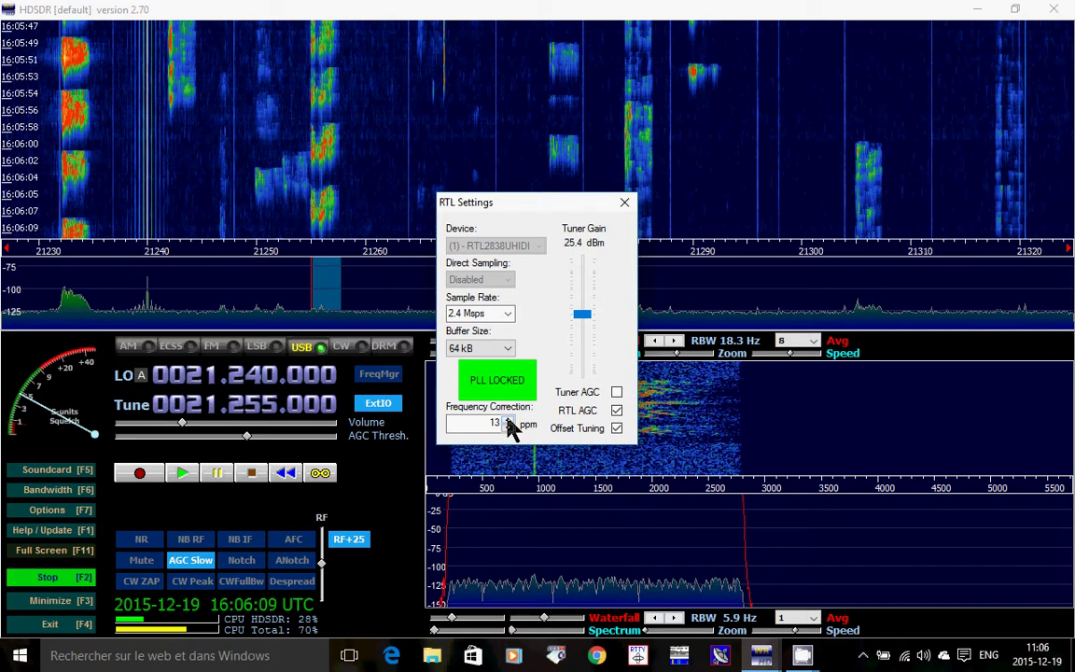
pyautogui.click(509, 421)
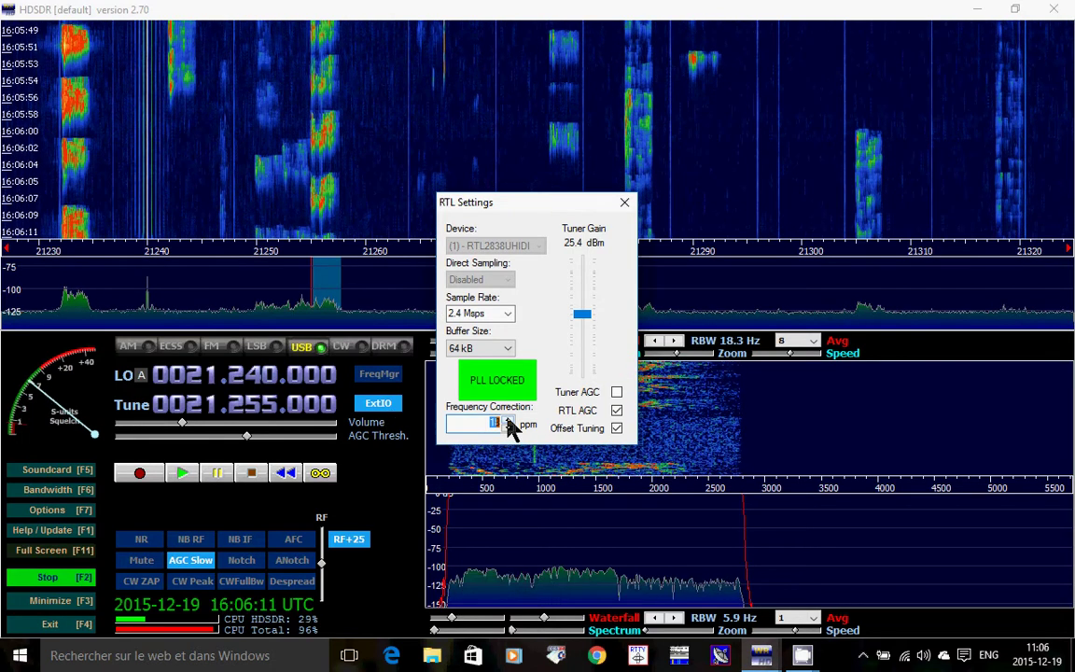
pyautogui.click(508, 426)
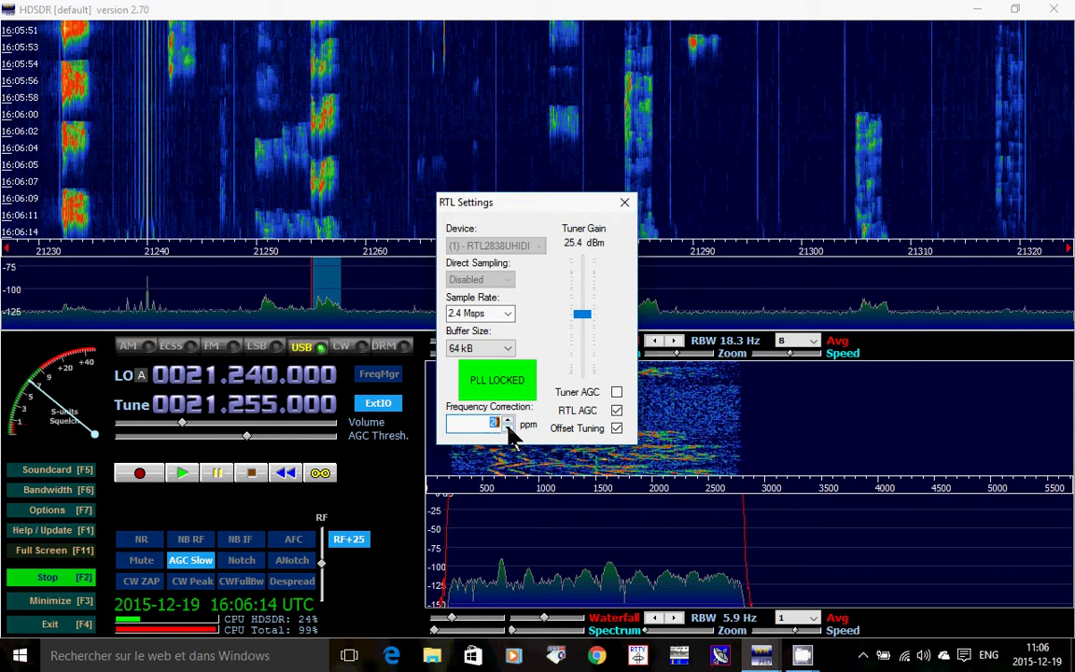
pyautogui.click(508, 419)
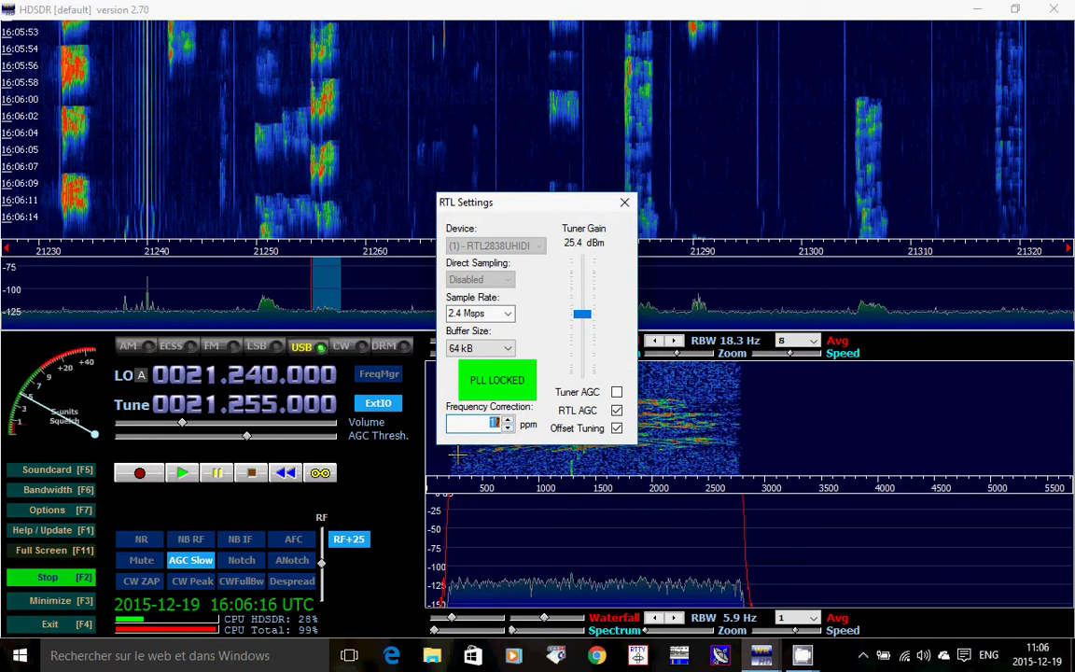
pyautogui.click(507, 427)
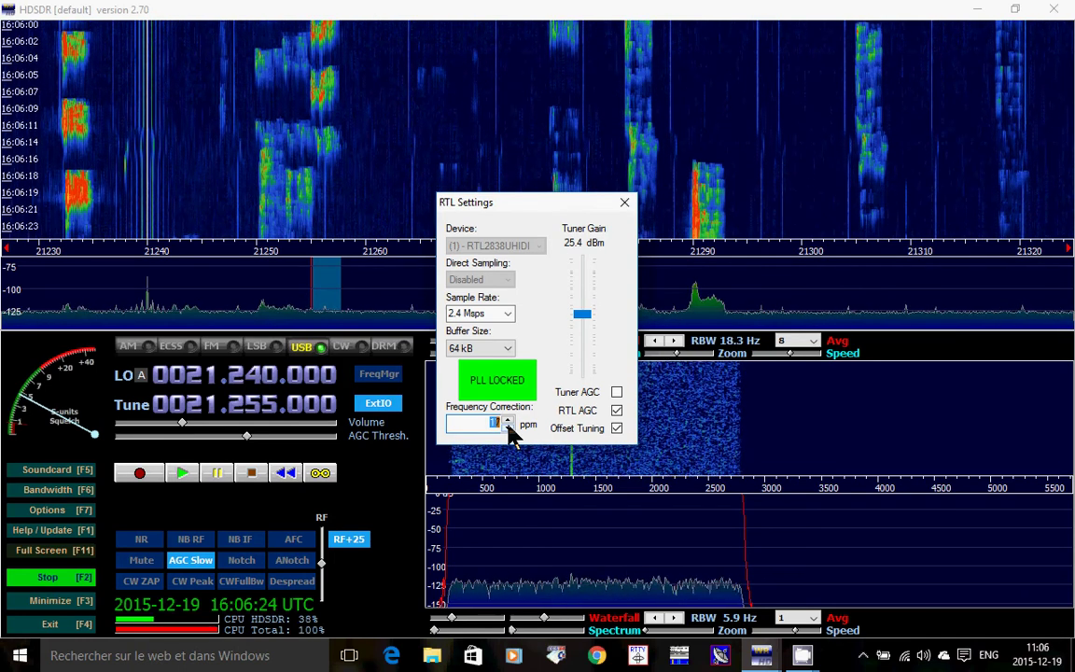
# Close RTL Settings and tune HDSDR to the 21.284.000 MHz USB voice signal.
pyautogui.click(623, 204)
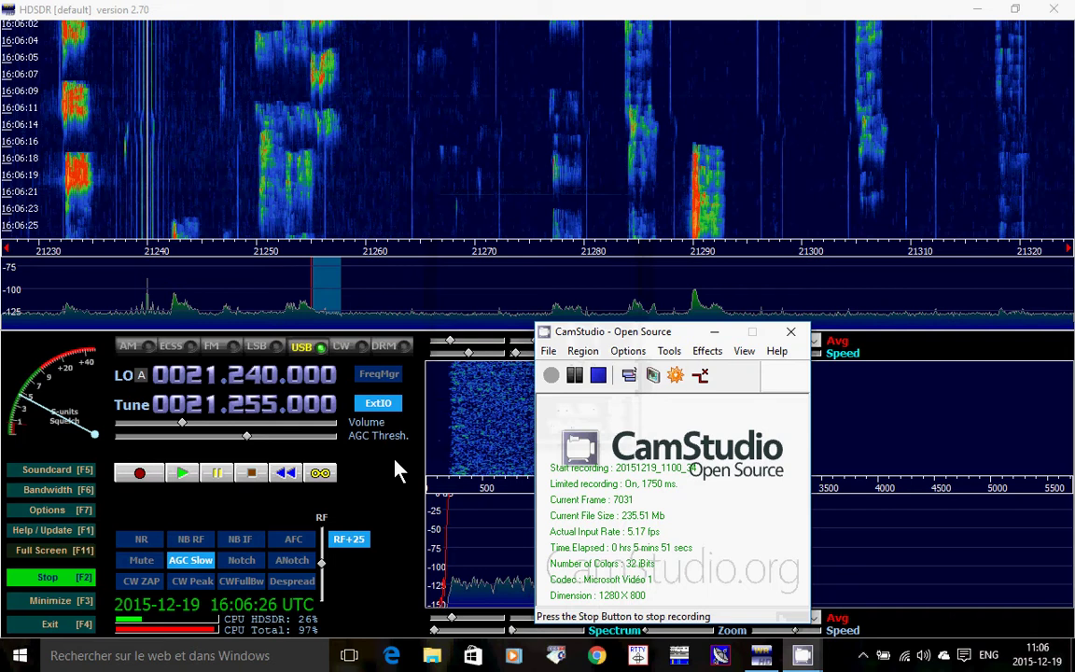
pyautogui.click(380, 497)
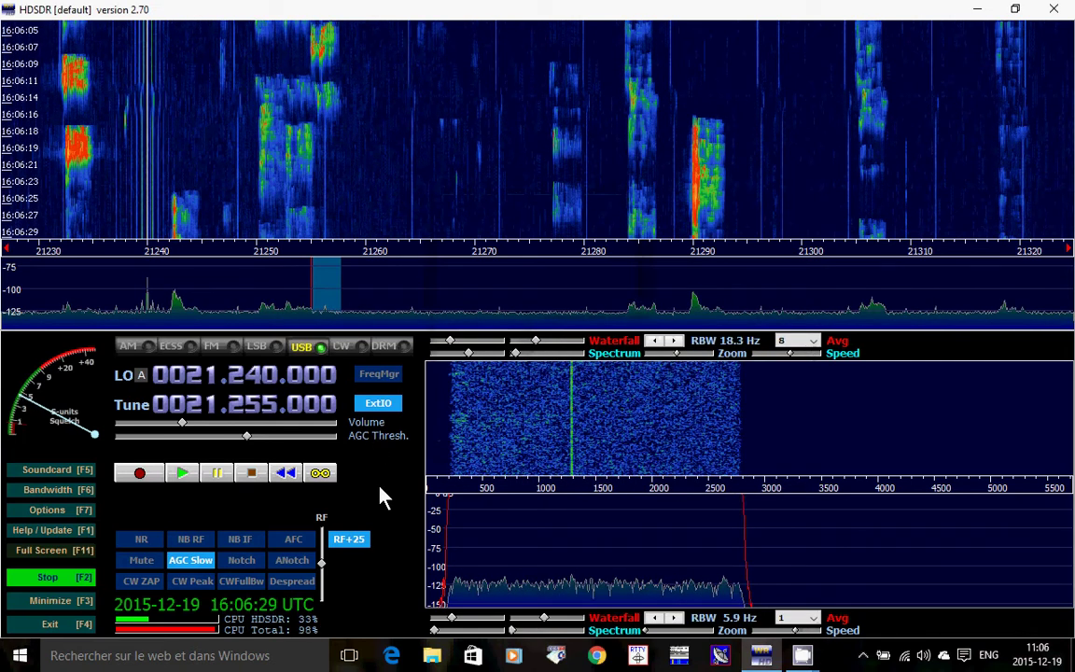
pyautogui.click(627, 202)
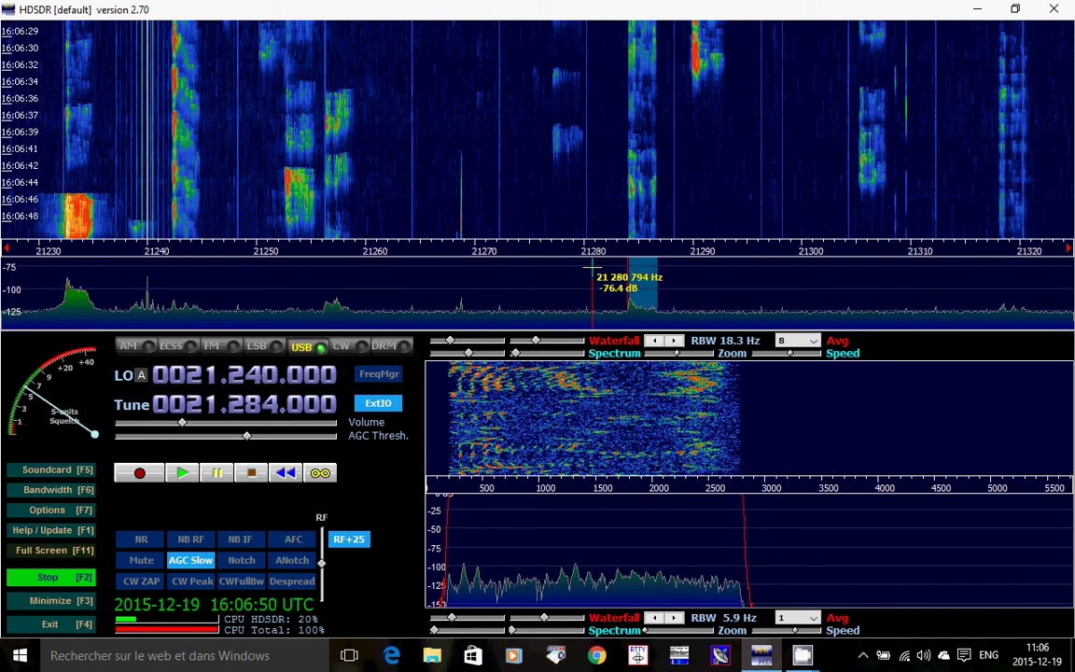
# Tune onto the strong 21290 kHz station at 21.289.950 MHz.
pyautogui.moveTo(600, 246); pyautogui.dragTo(567, 245)
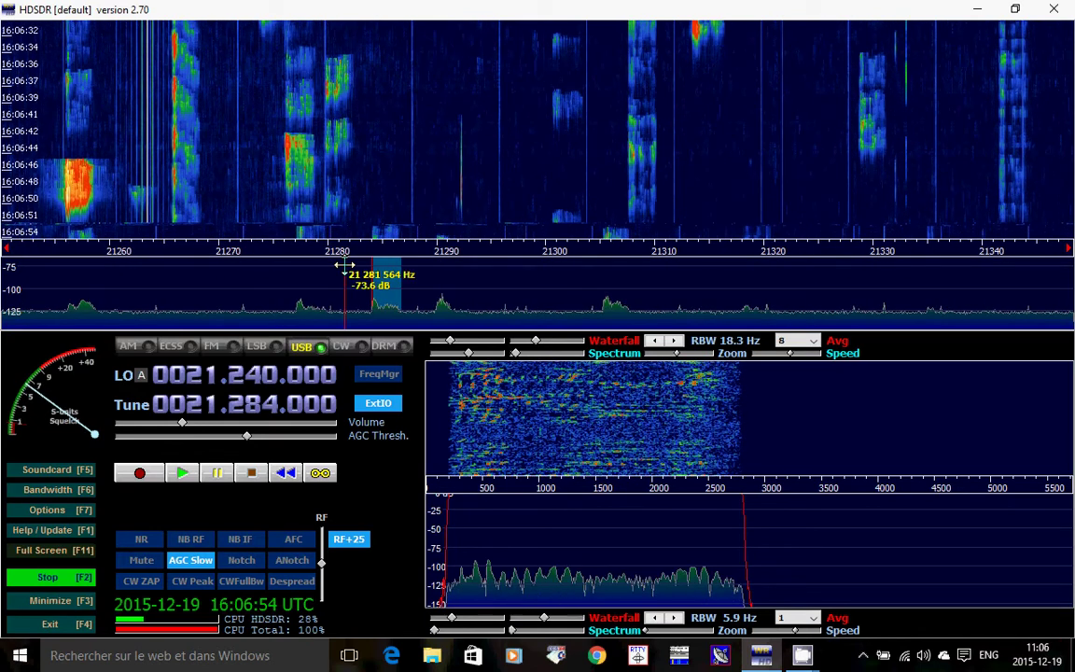
pyautogui.click(438, 224)
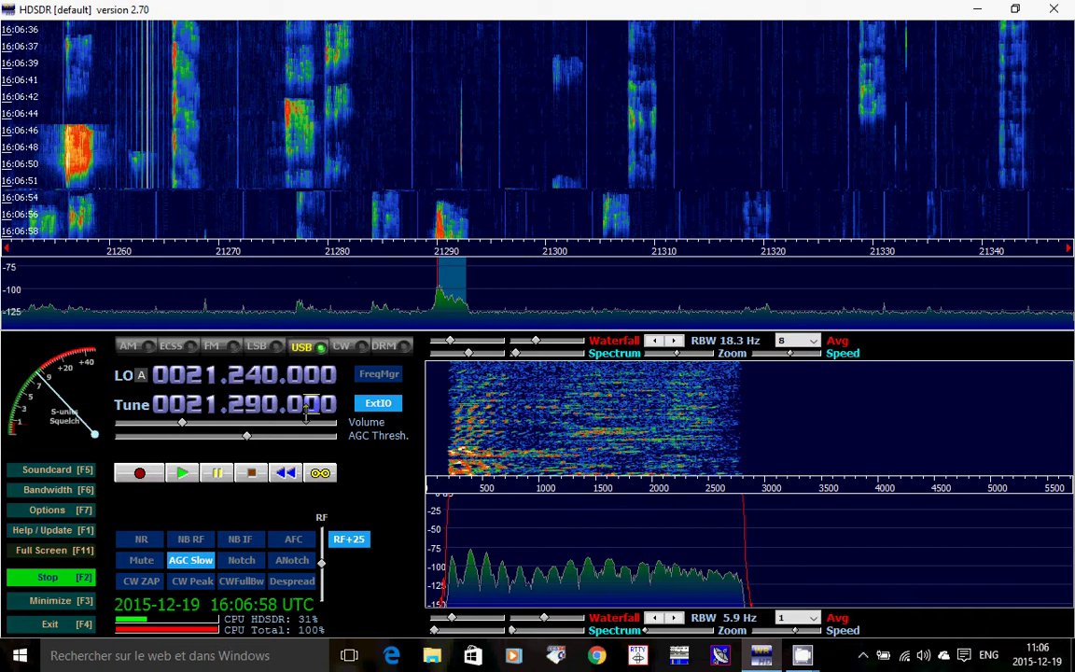
pyautogui.scroll(-5, 311, 410)
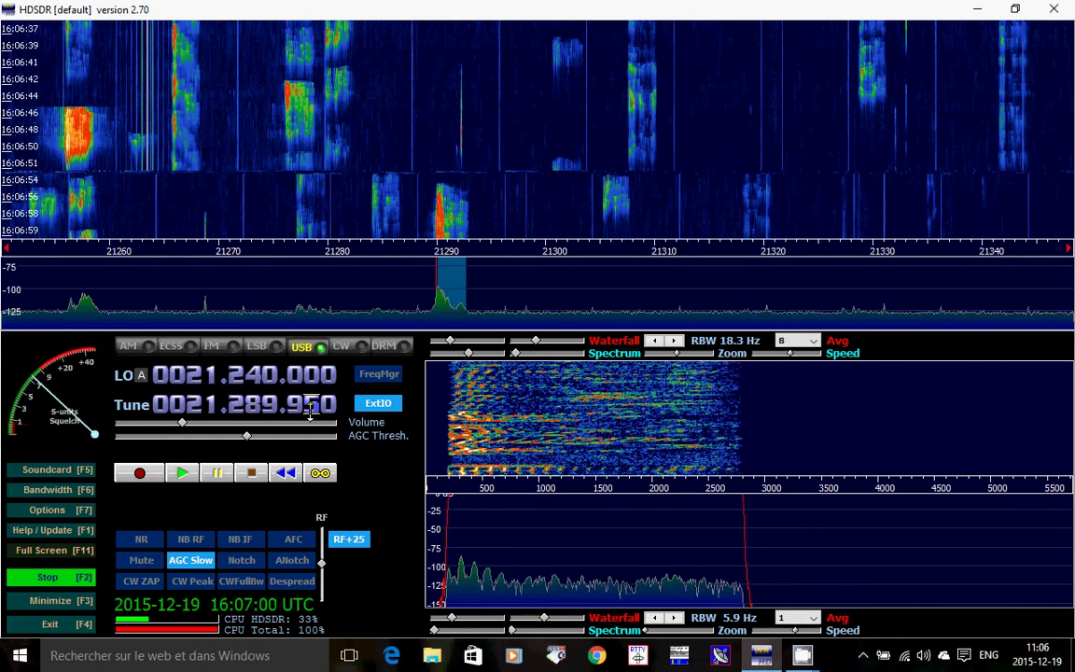
# Nudge the volume up and raise RF gain to +42.
pyautogui.moveTo(182, 422); pyautogui.dragTo(193, 424)
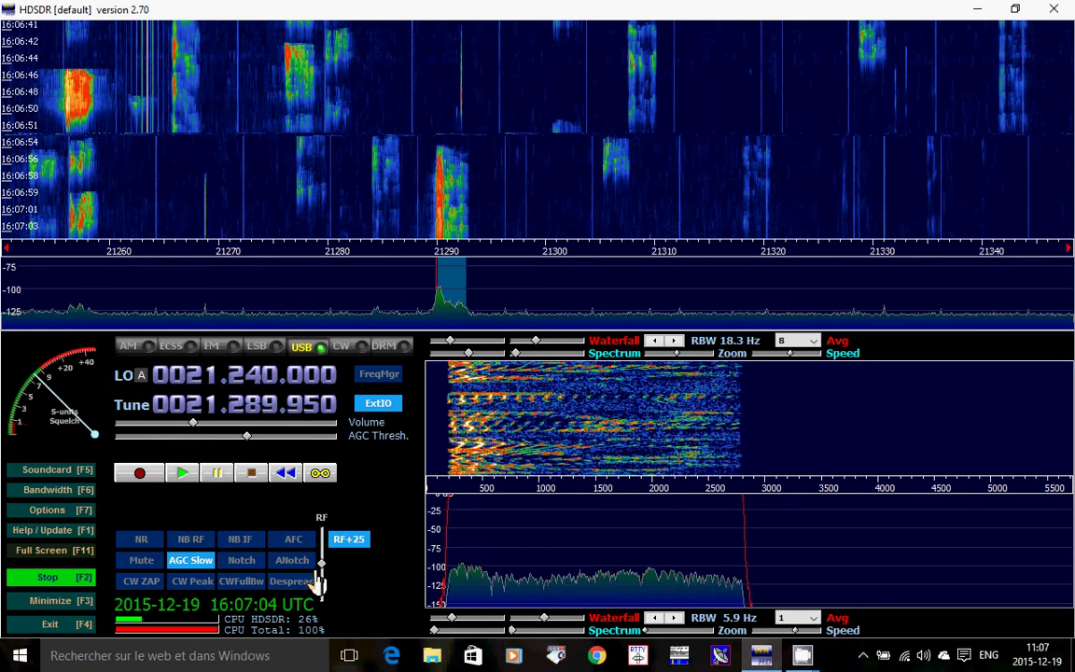
pyautogui.scroll(3, 321, 569)
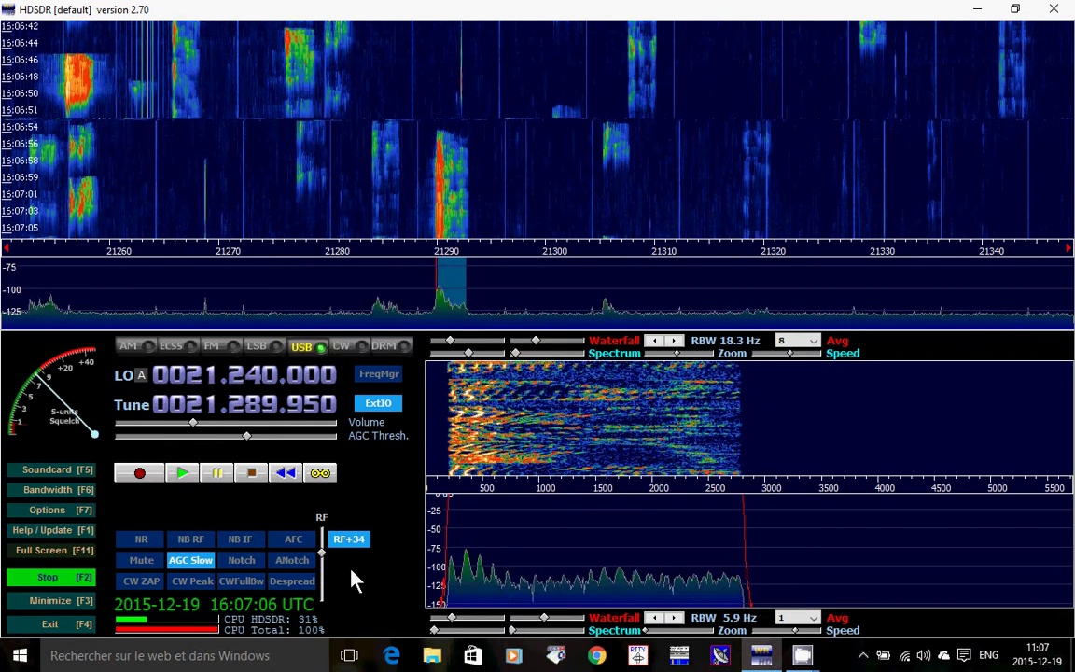
pyautogui.scroll(3, 325, 575)
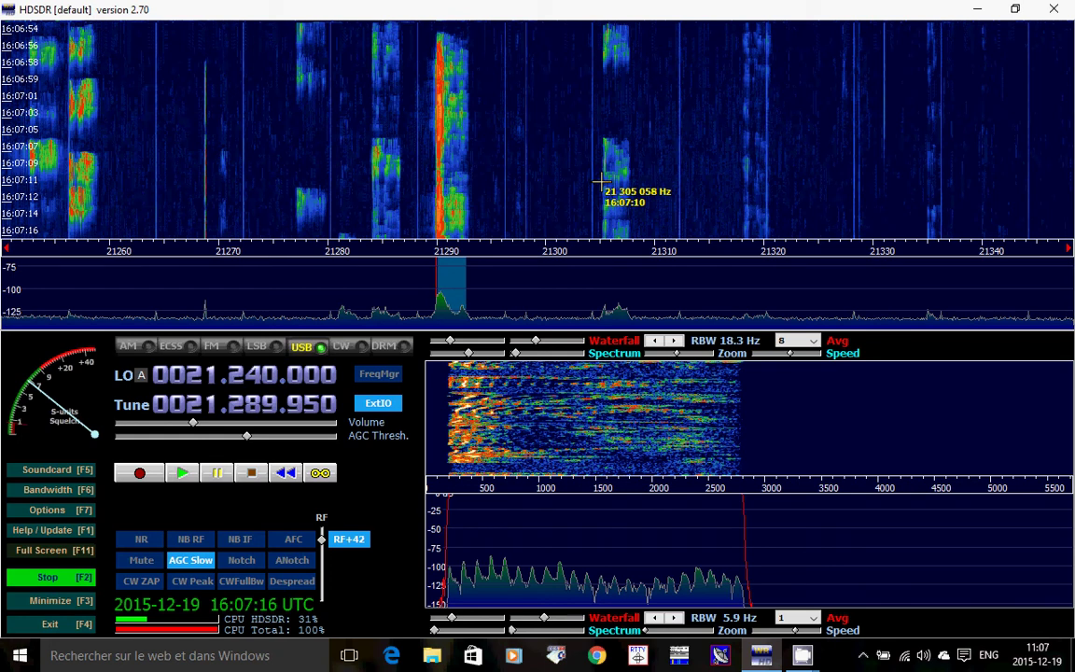
# Tune to 21.305.000 MHz and pan the band view to 21270–21360 kHz.
pyautogui.click(601, 180)
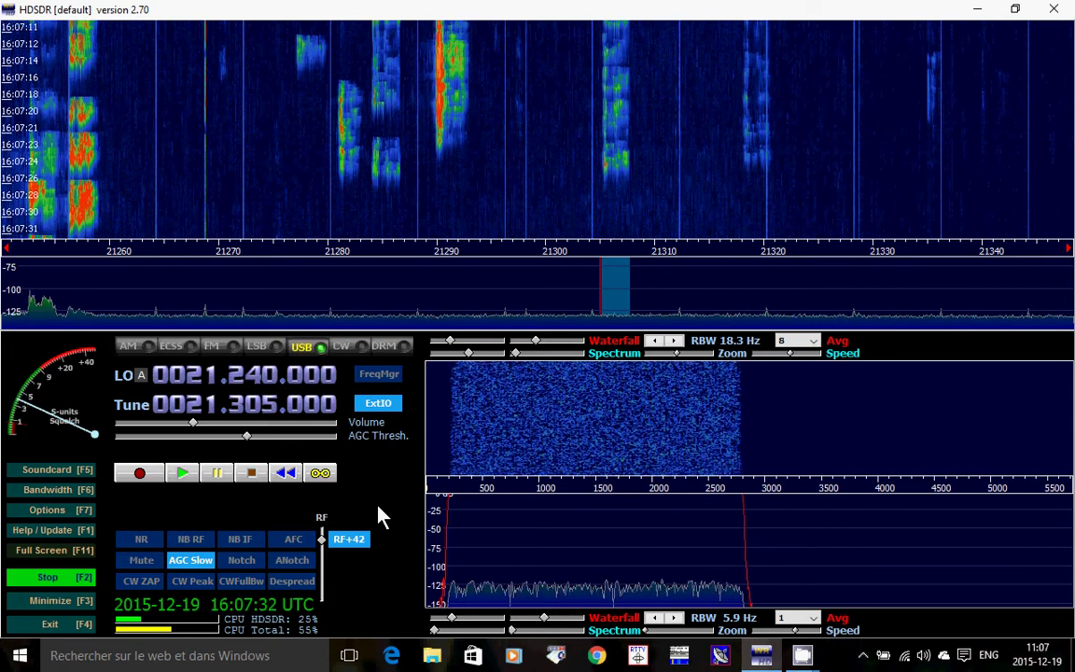
pyautogui.moveTo(450, 499)
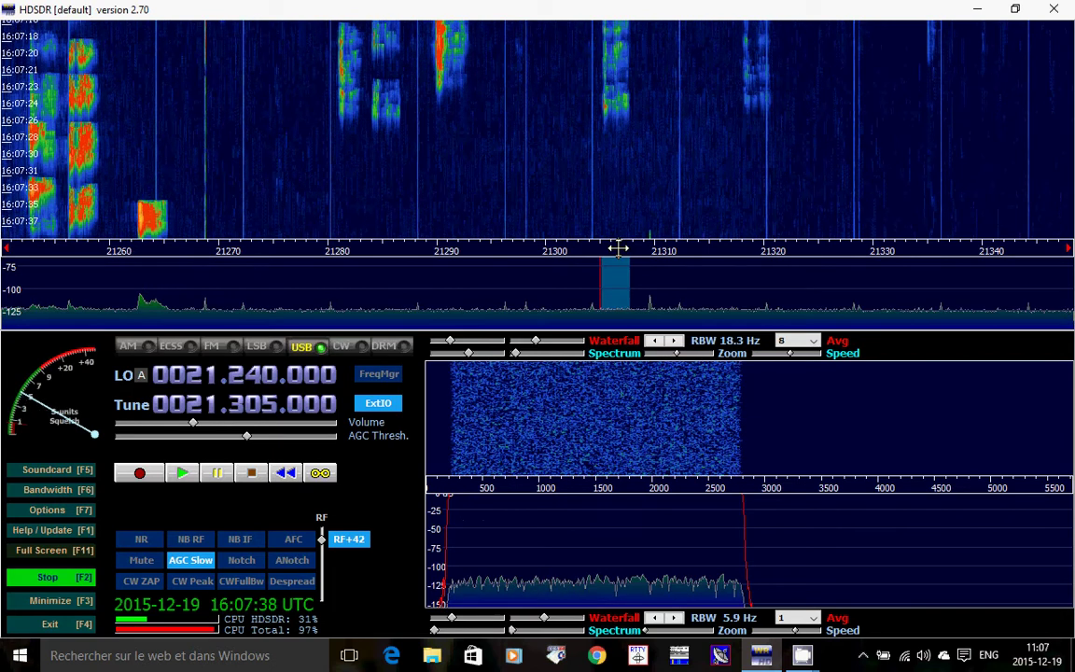
pyautogui.moveTo(617, 248); pyautogui.dragTo(432, 248)
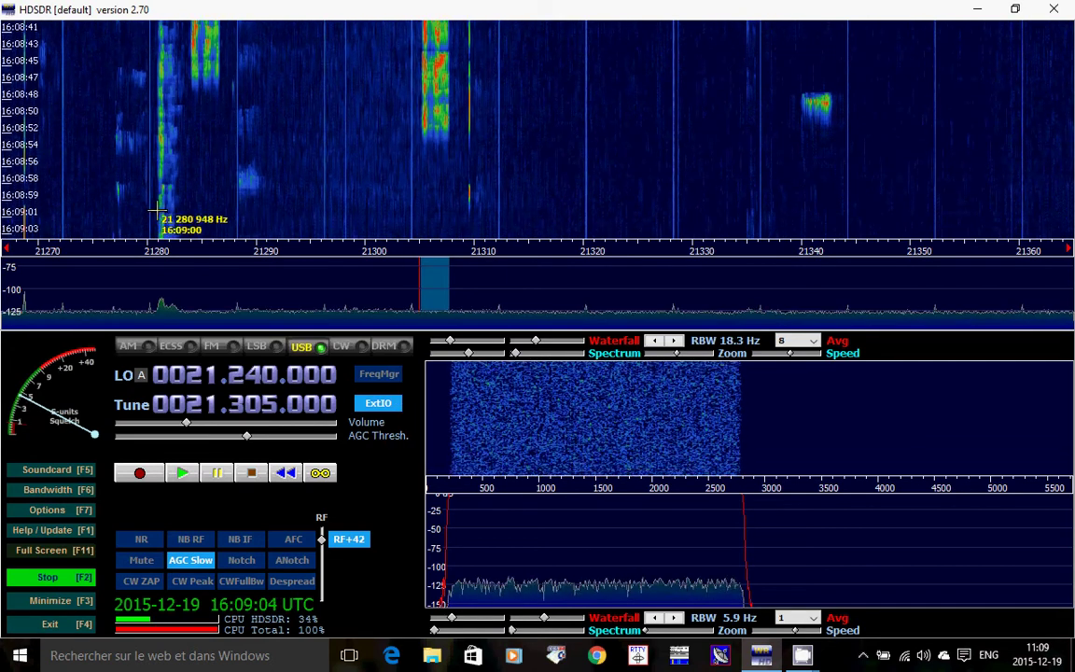
# Try 21335 and 21305 kHz, then settle on the 21290 station at 21.289.800 MHz.
pyautogui.click(744, 221)
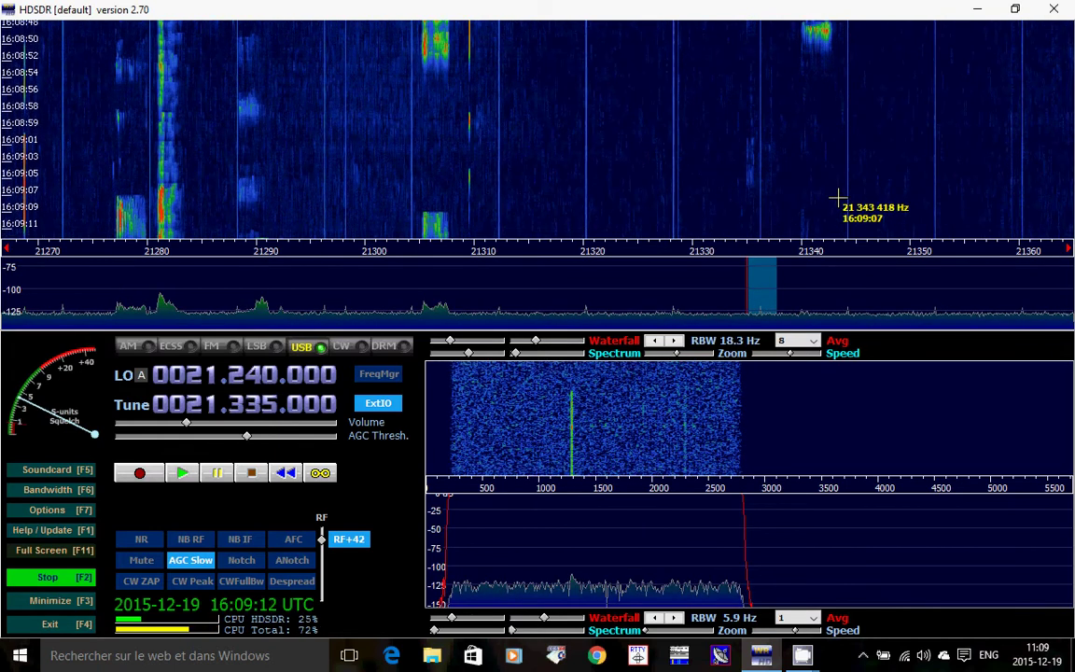
pyautogui.click(421, 210)
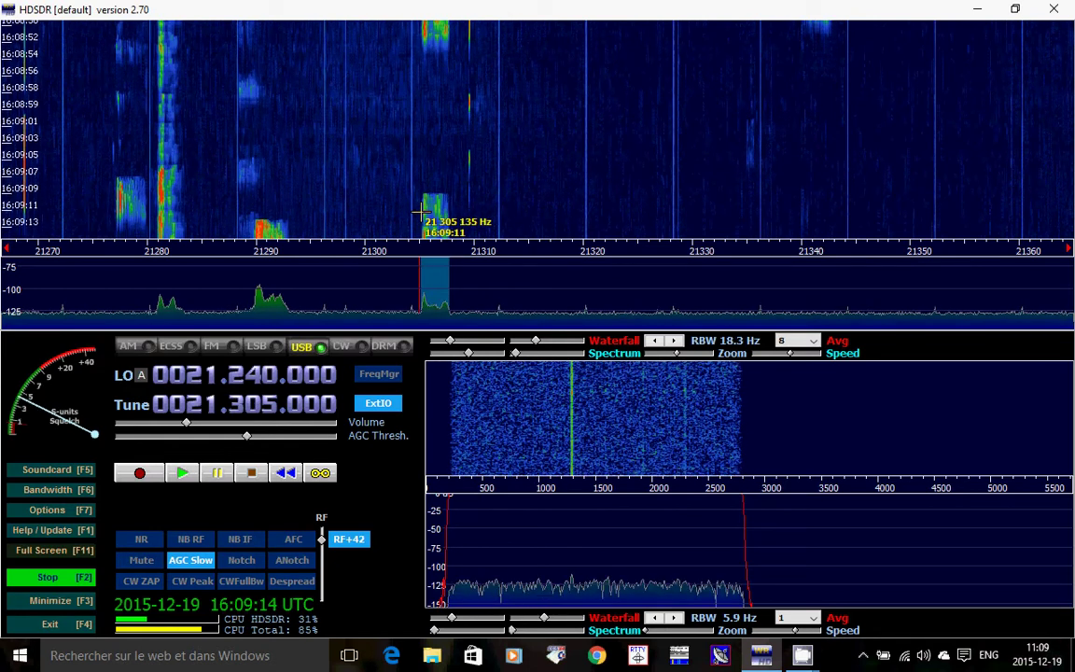
pyautogui.click(252, 222)
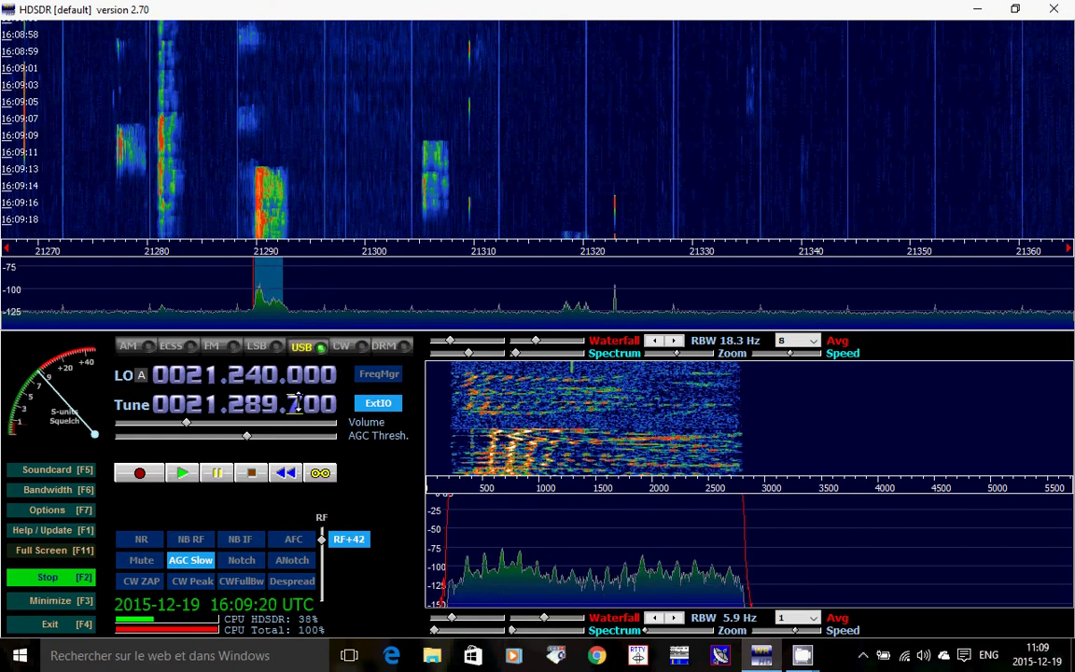
pyautogui.scroll(3, 295, 403)
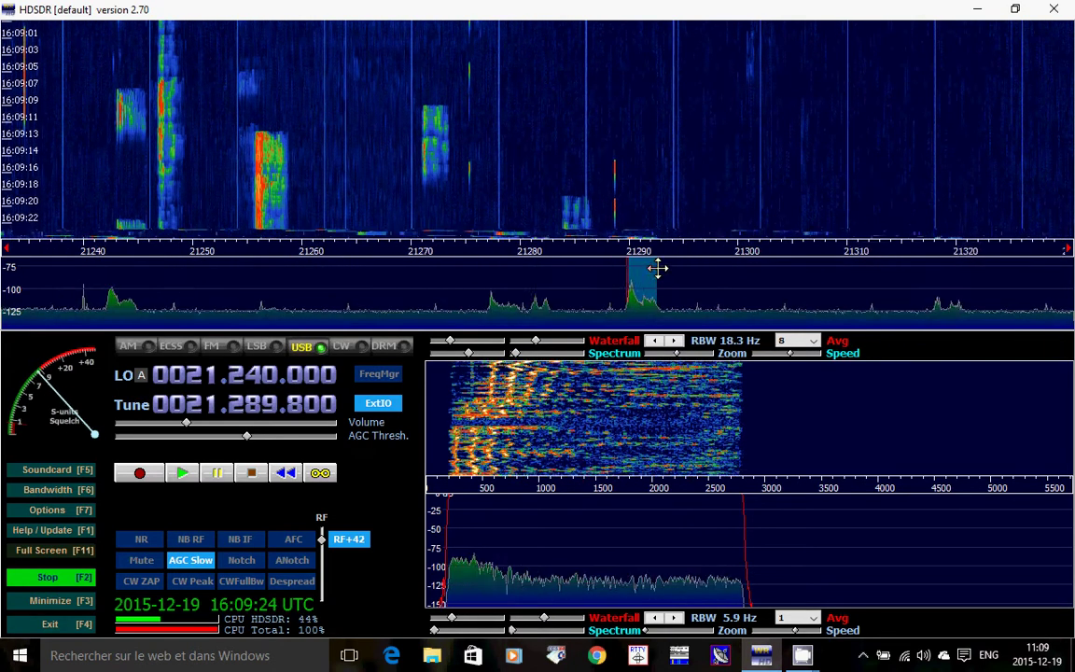
# Pan the band view down to roughly 21180–21270 kHz.
pyautogui.moveTo(944, 244); pyautogui.dragTo(1006, 245)
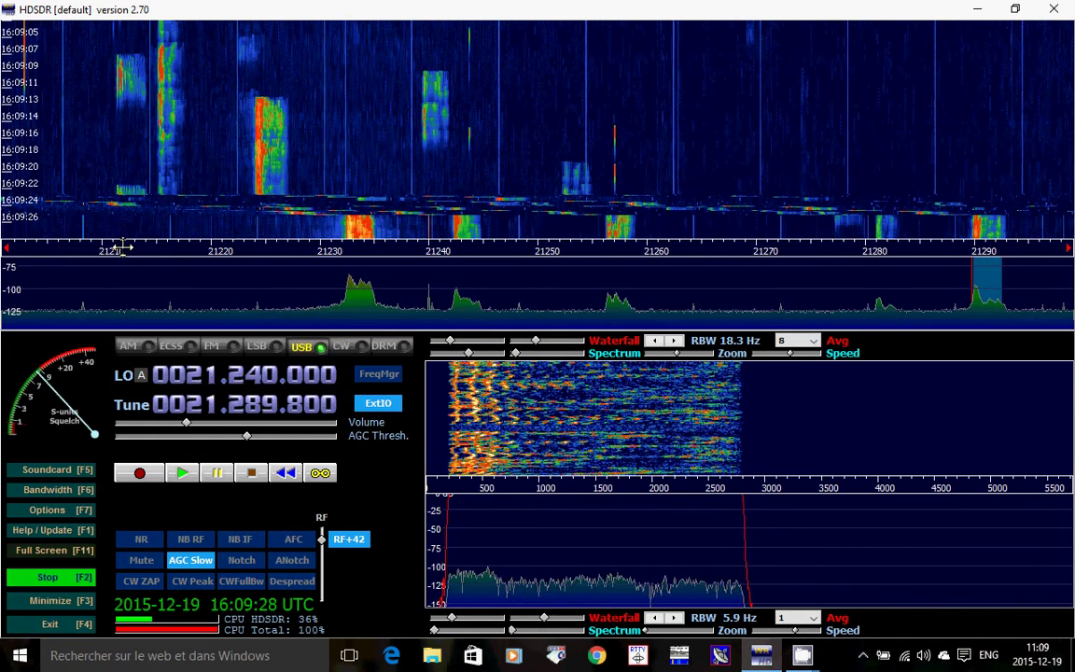
pyautogui.moveTo(122, 247); pyautogui.dragTo(368, 262)
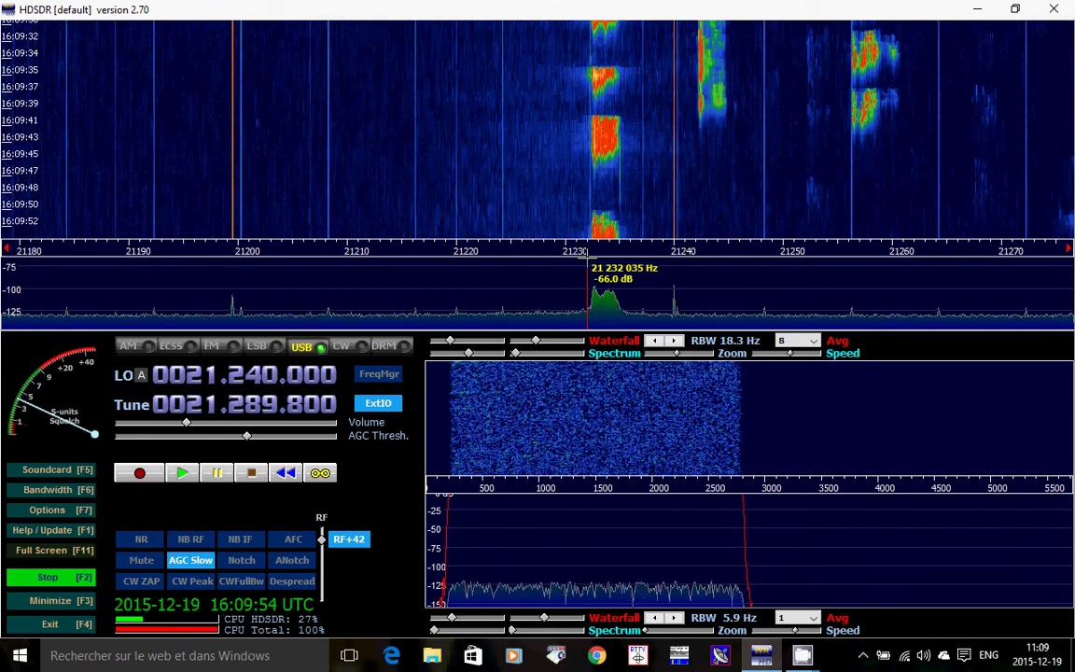
# Tune to the 21232 kHz signal at 21.232.200 MHz and lower RF gain to RF+28.
pyautogui.click(590, 214)
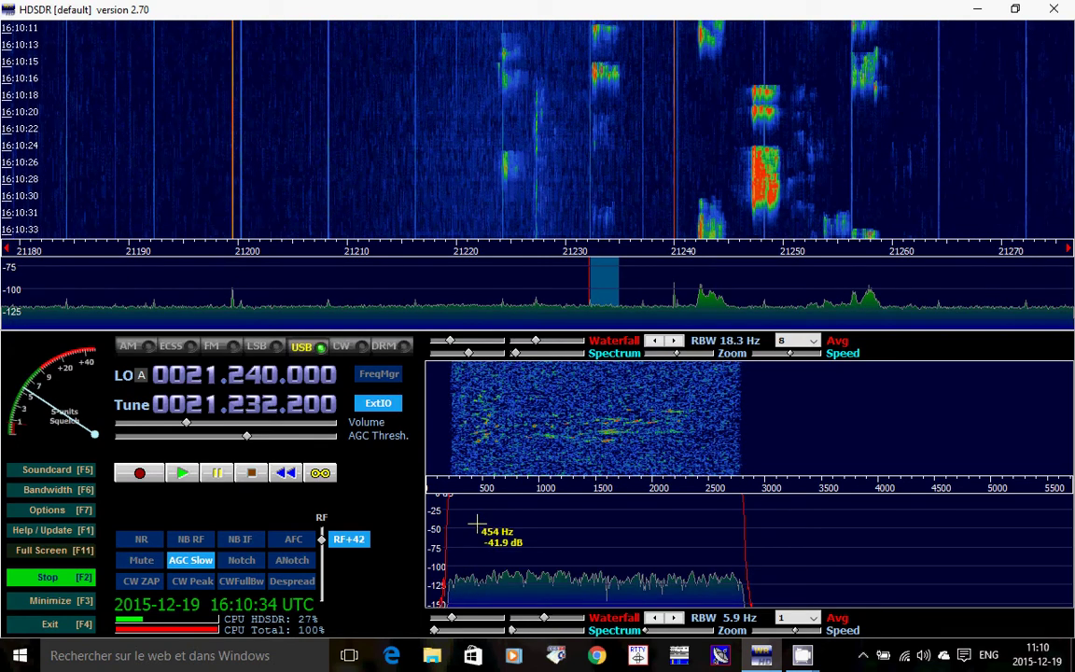
pyautogui.scroll(-4, 321, 539)
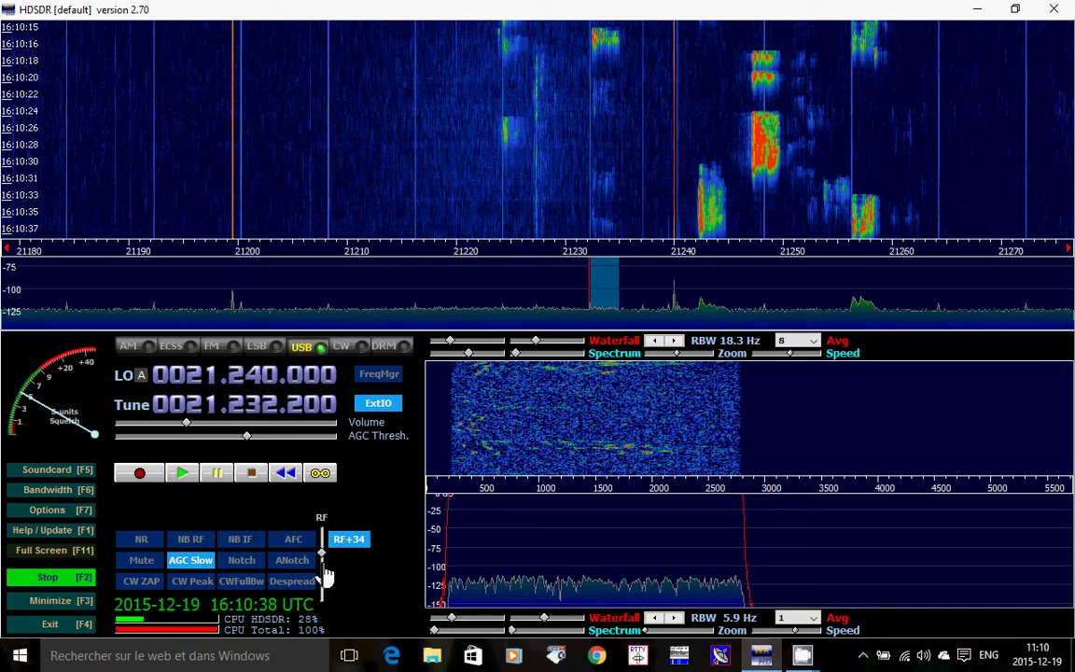
pyautogui.scroll(-3, 323, 575)
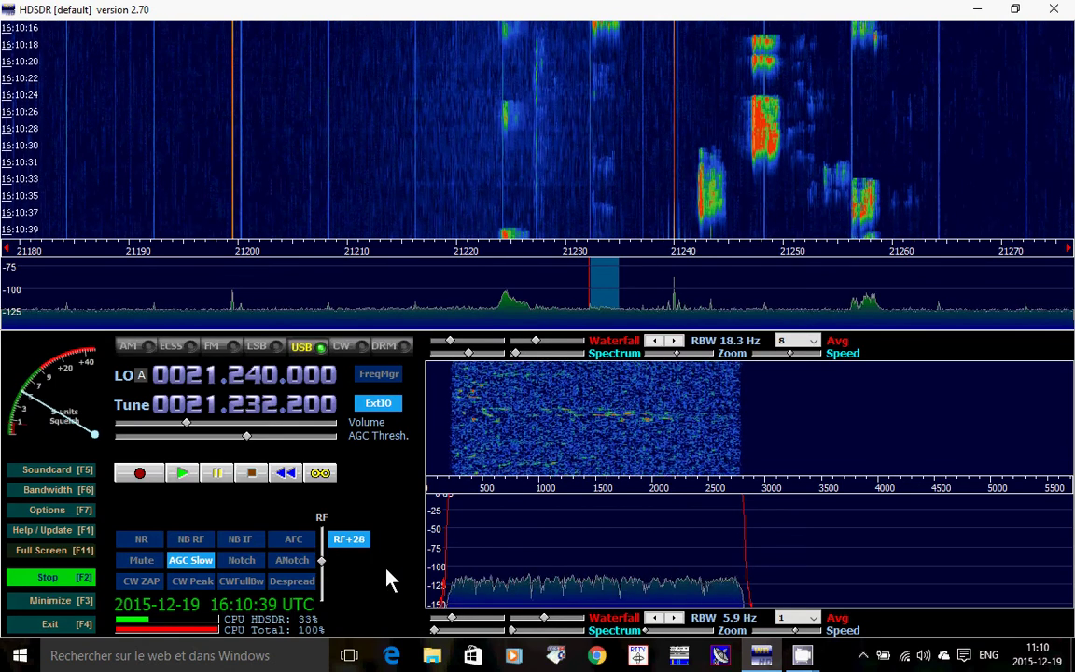